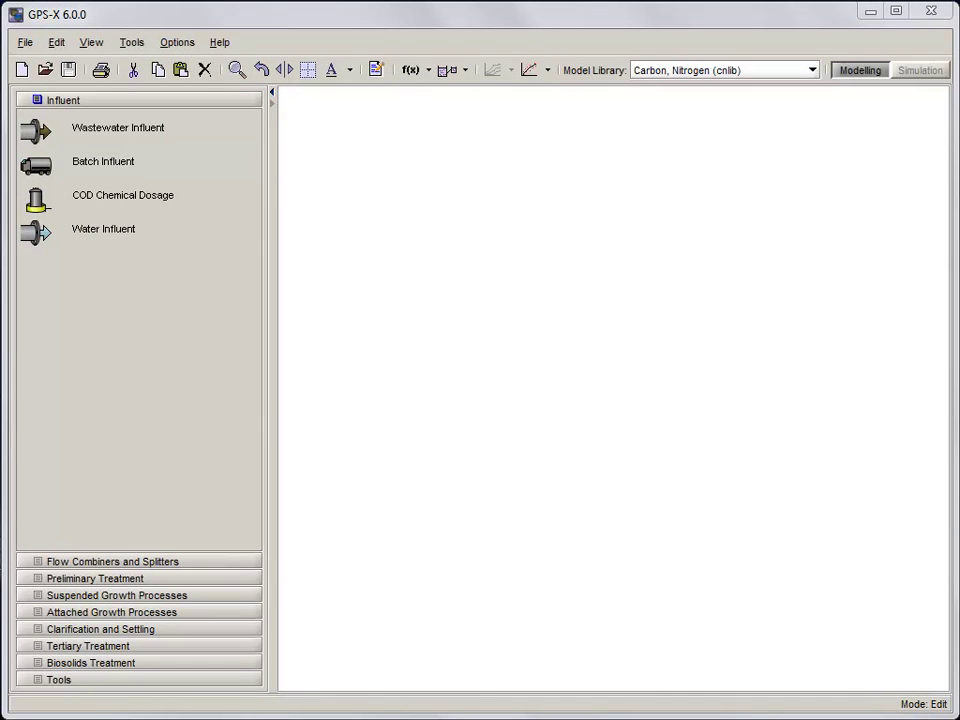
- Open the 10realplant.lyt layout from the layouts folder
{"action": "key", "text": "ctrl+o"}
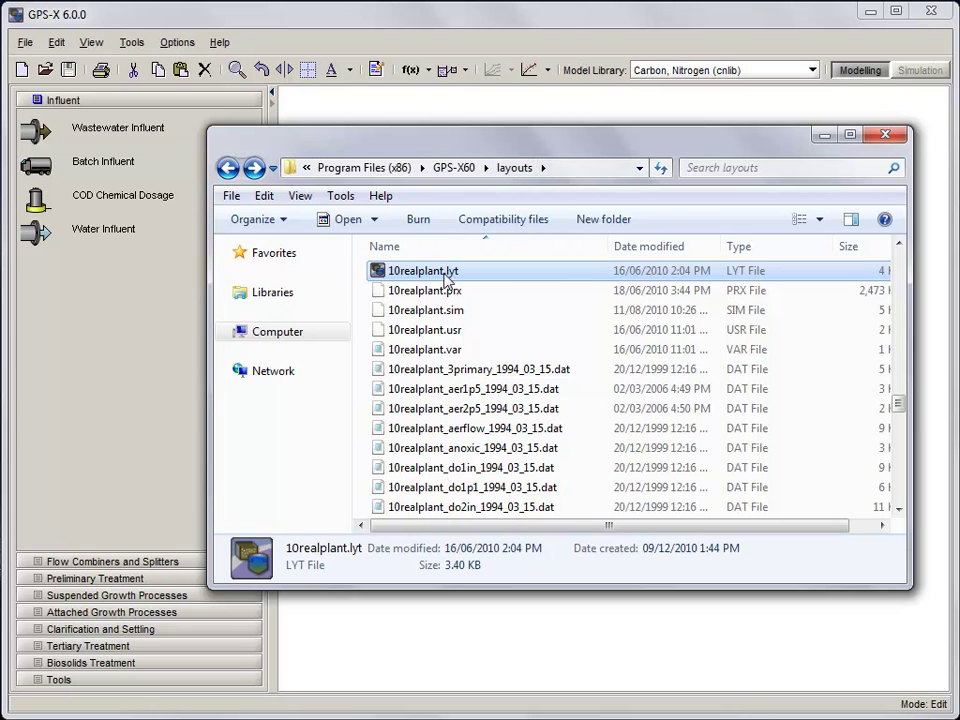
{"action": "double_click", "coordinate": [445, 271]}
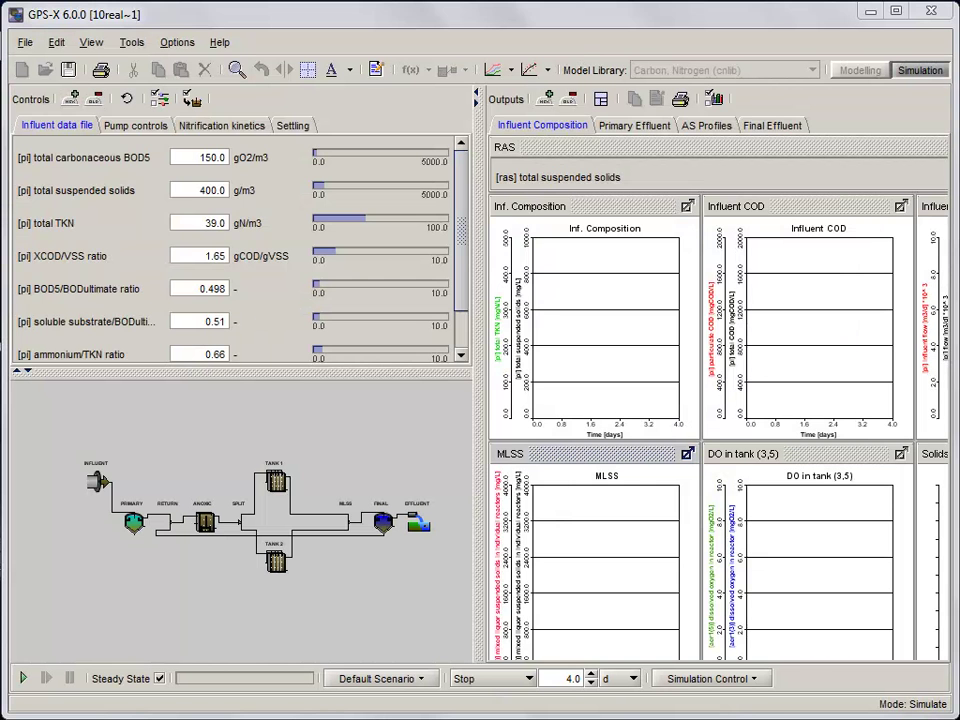
- In Modelling mode, delete every process downstream of PRIMARY, keeping INFLUENT, PRIMARY and RETURN
{"action": "left_click", "coordinate": [853, 72]}
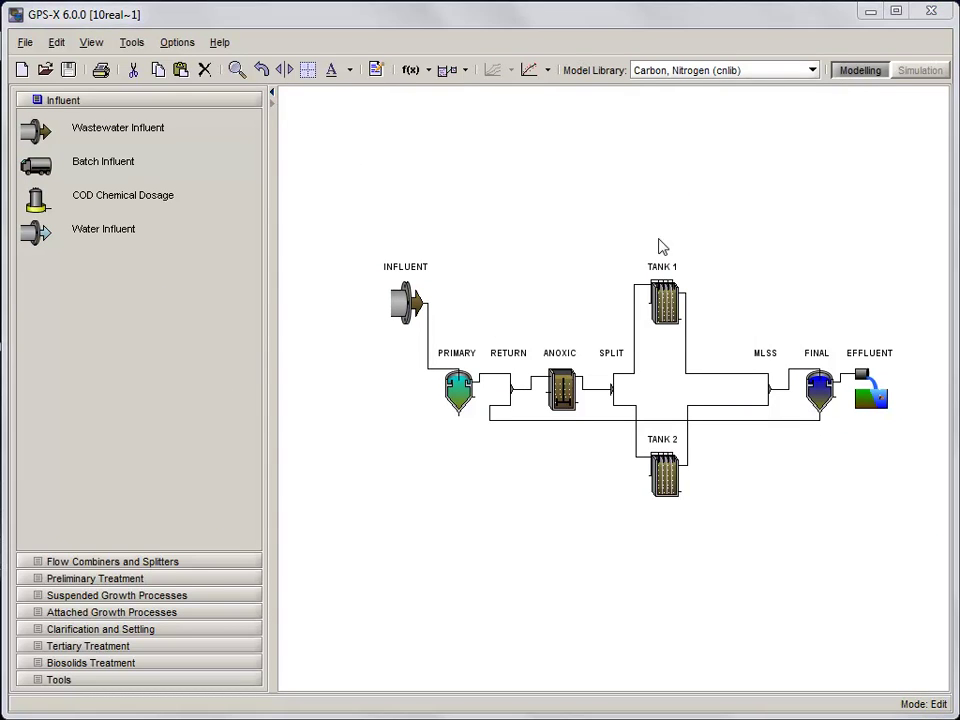
{"action": "left_click_drag", "start_coordinate": [568, 231], "coordinate": [918, 587]}
{"action": "key", "text": "Delete"}
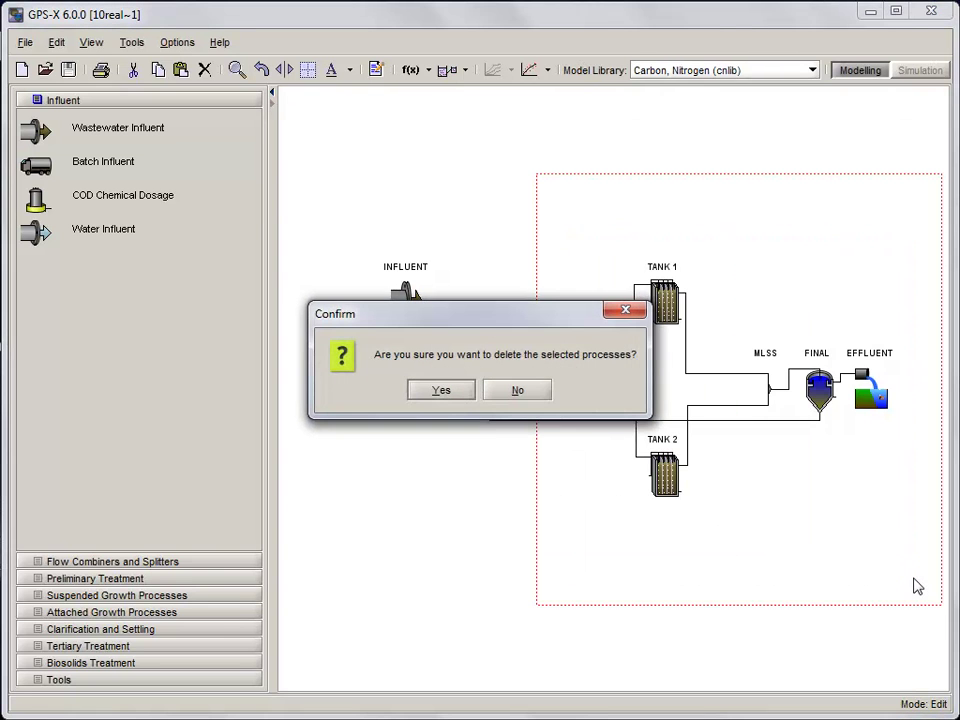
{"action": "left_click", "coordinate": [441, 390]}
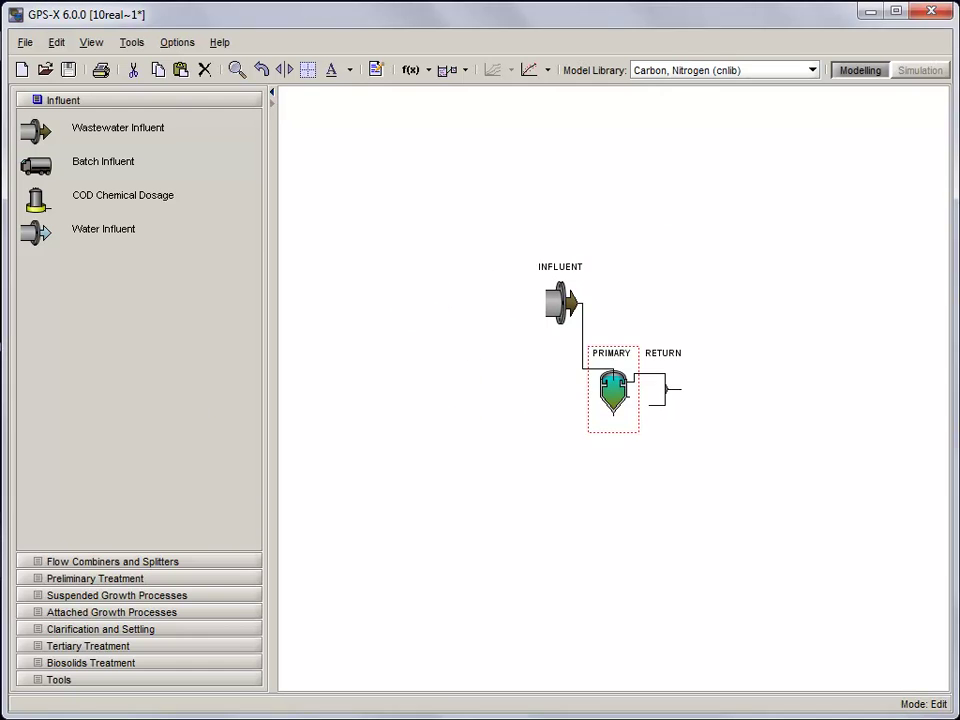
- Use Save As to save the layout as 10realplant in the tutorial10 folder
{"action": "left_click", "coordinate": [25, 43]}
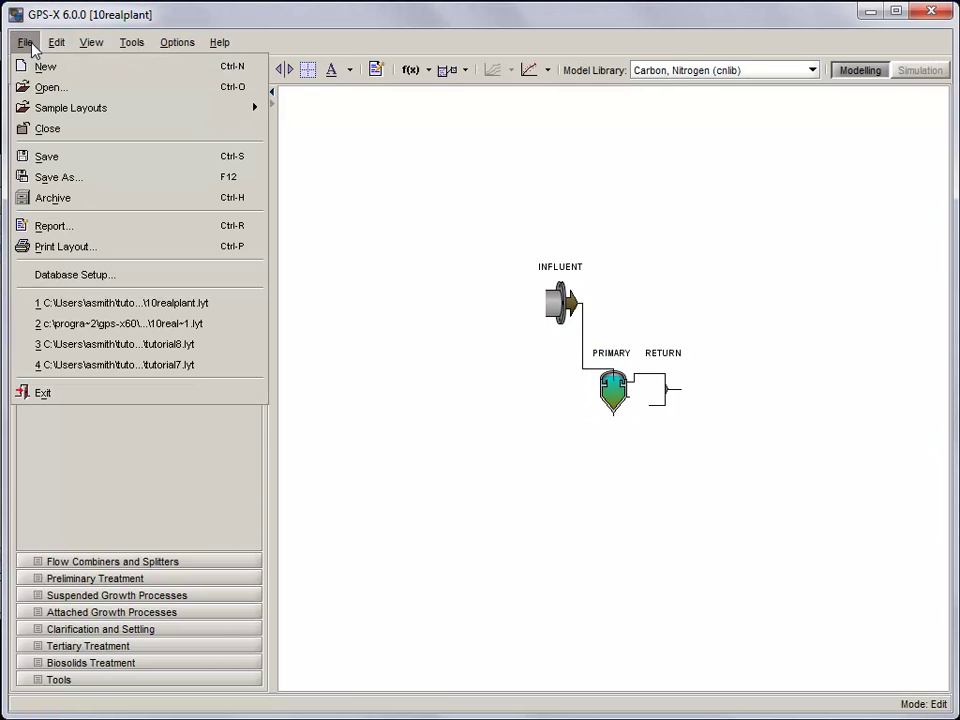
{"action": "left_click", "coordinate": [77, 178]}
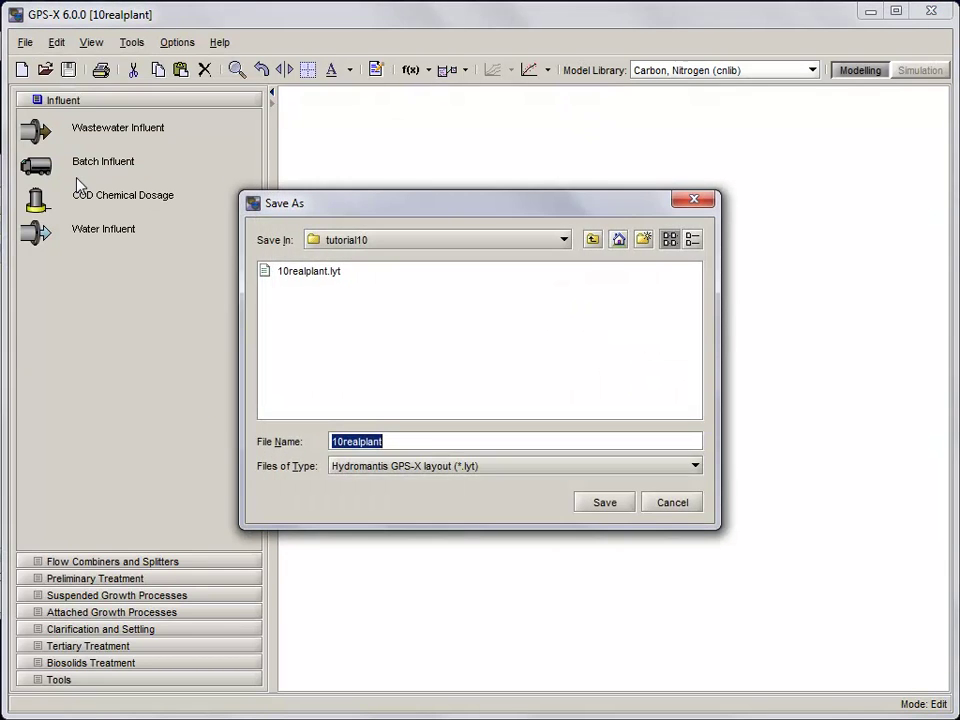
{"action": "left_click", "coordinate": [564, 240]}
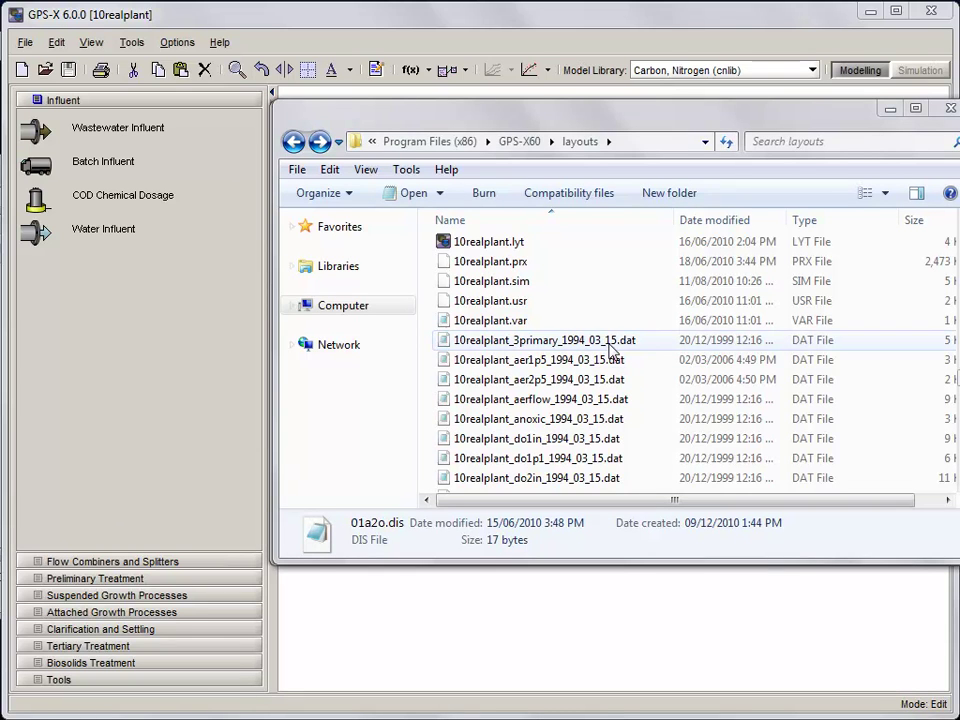
- Select and copy all 17 10realplant .dat files in the GPS-X layouts folder
{"action": "left_click", "coordinate": [611, 340]}
{"action": "scroll", "coordinate": [610, 360], "scroll_direction": "down", "scroll_amount": 1}
{"action": "scroll", "coordinate": [610, 366], "scroll_direction": "down", "scroll_amount": 2}
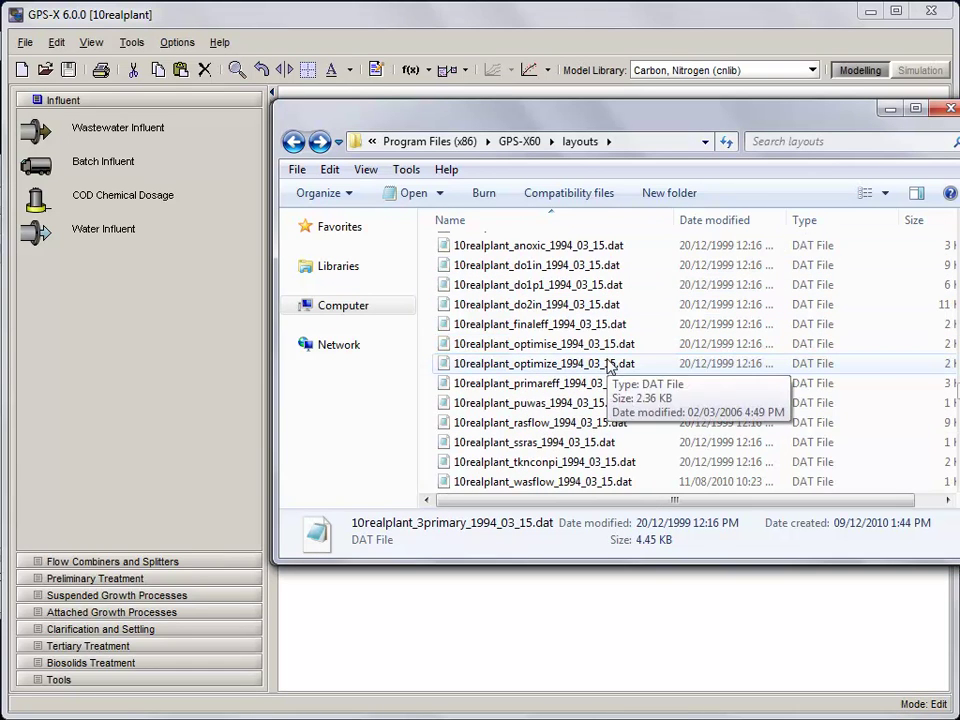
{"action": "scroll", "coordinate": [607, 368], "scroll_direction": "down", "scroll_amount": 2}
{"action": "left_click", "coordinate": [606, 365], "text": "shift"}
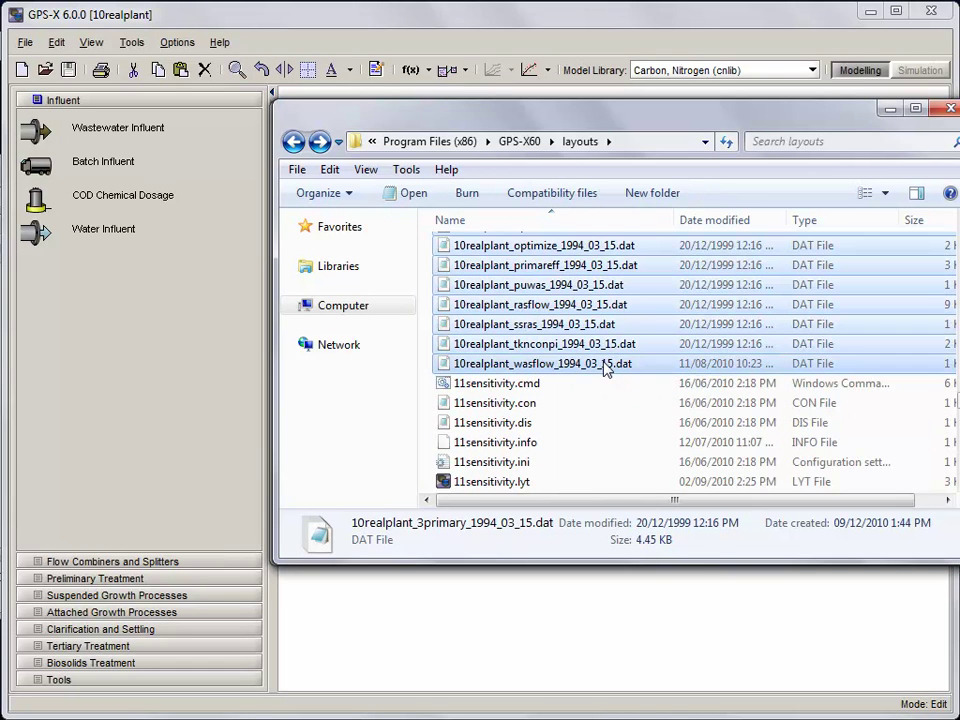
{"action": "scroll", "coordinate": [583, 412], "scroll_direction": "up", "scroll_amount": 4}
{"action": "scroll", "coordinate": [583, 412], "scroll_direction": "up", "scroll_amount": 2}
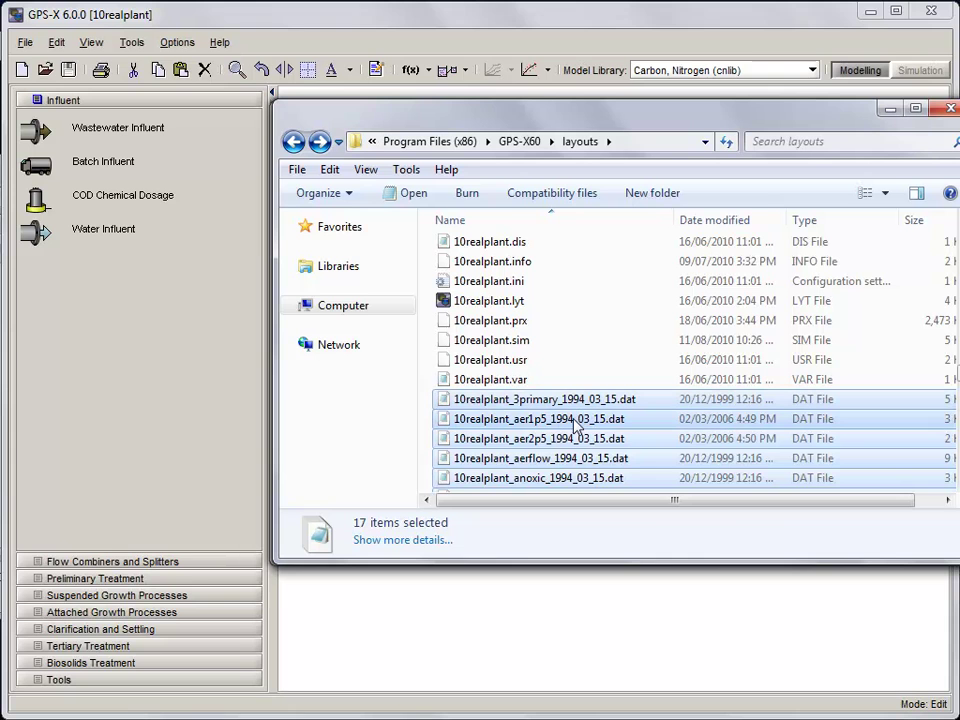
{"action": "right_click", "coordinate": [575, 424]}
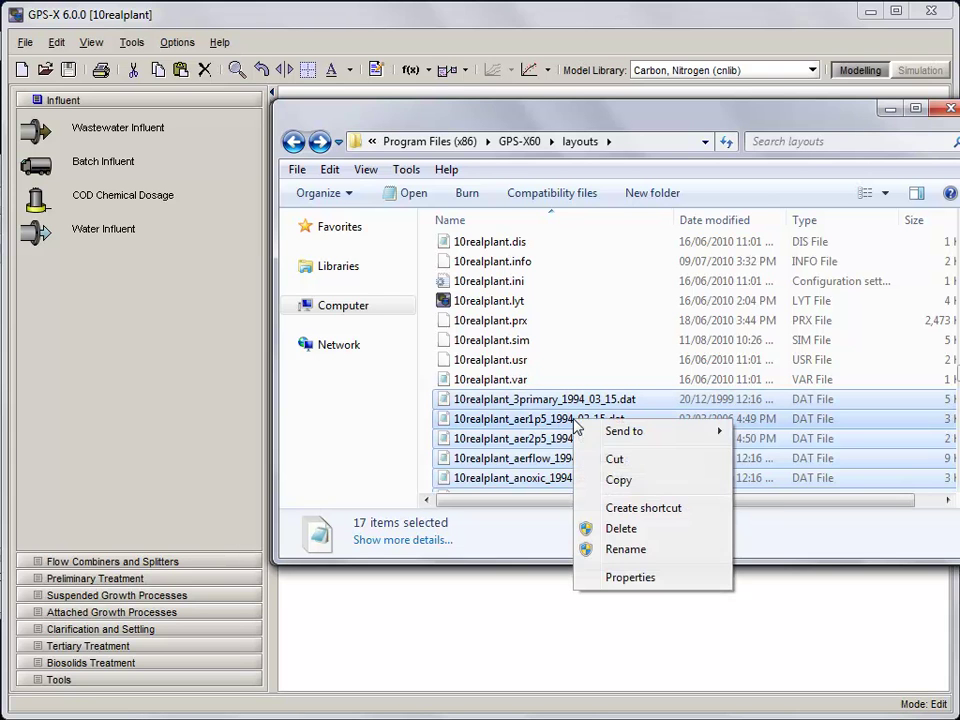
{"action": "left_click", "coordinate": [614, 482]}
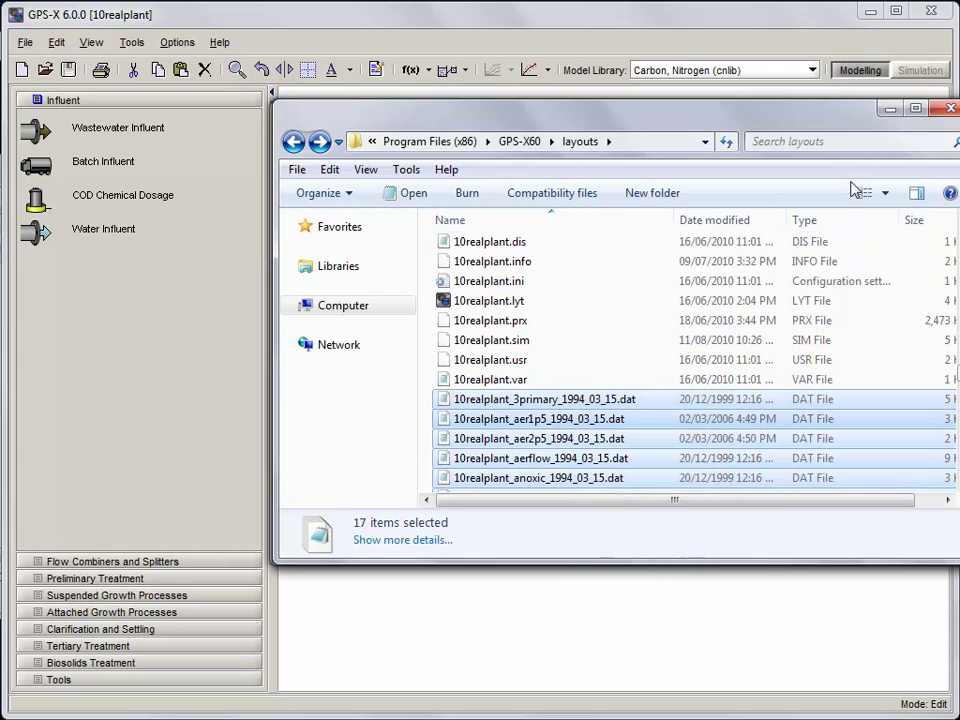
- Paste the copied .dat files into the tutorial10 folder
{"action": "left_click", "coordinate": [888, 108]}
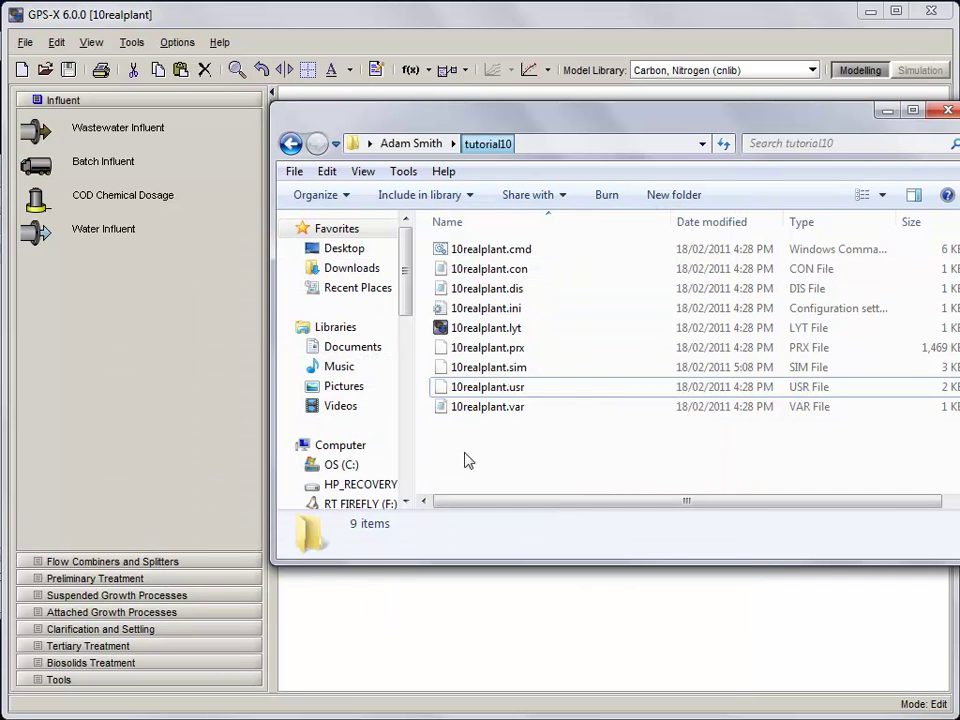
{"action": "right_click", "coordinate": [466, 452]}
{"action": "left_click", "coordinate": [512, 313]}
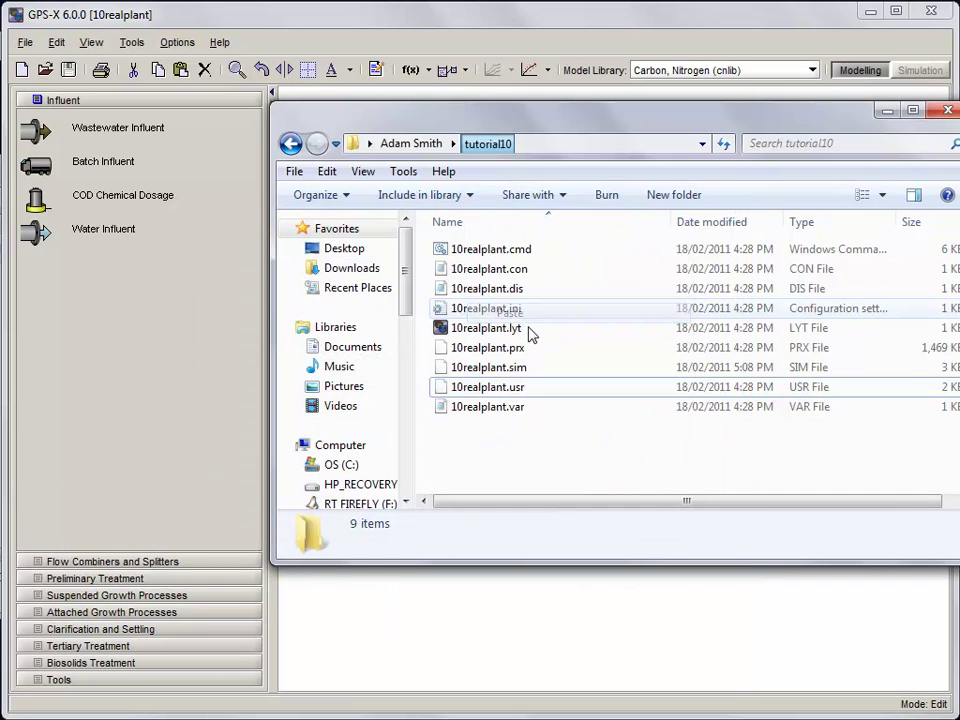
- Close Explorer, rebuild the model in Simulation mode and tile the output graphs
{"action": "left_click", "coordinate": [947, 110]}
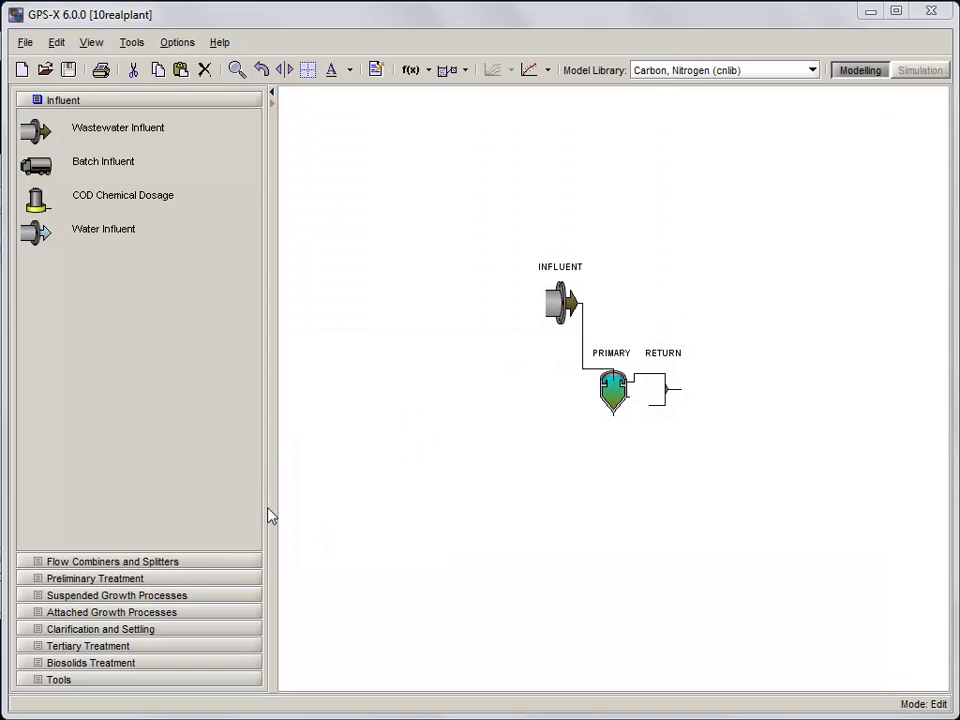
{"action": "left_click", "coordinate": [911, 76]}
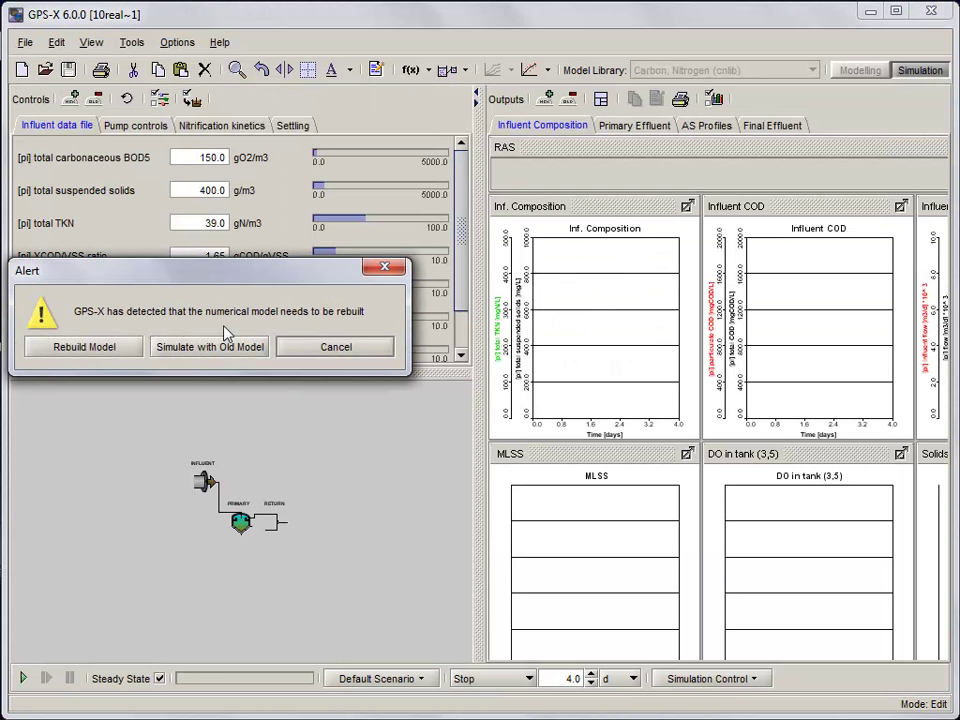
{"action": "left_click", "coordinate": [139, 347]}
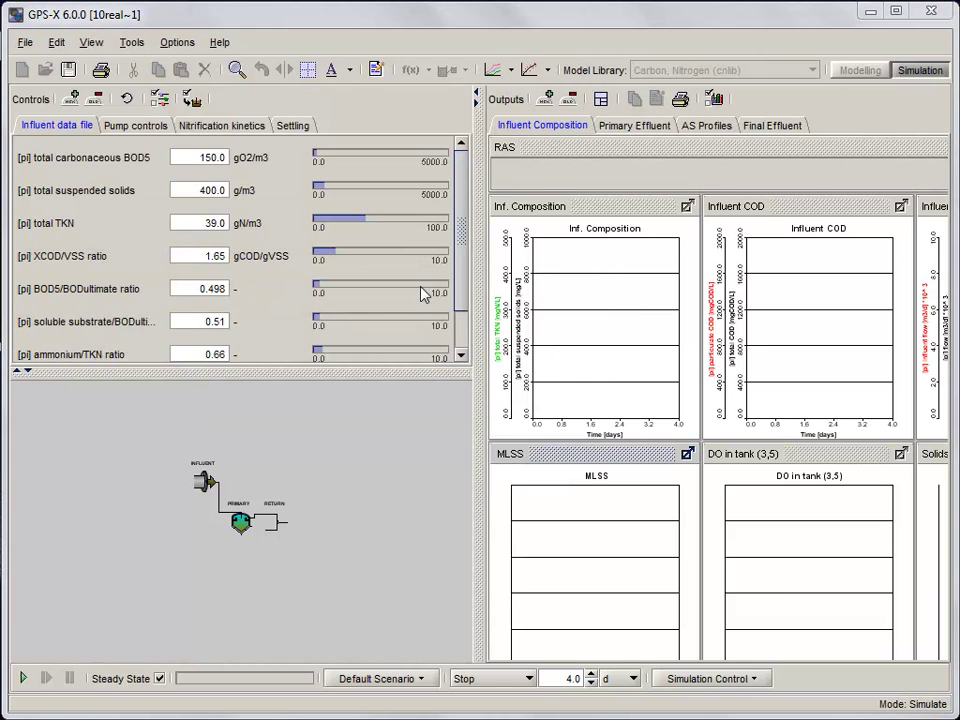
{"action": "left_click", "coordinate": [600, 99]}
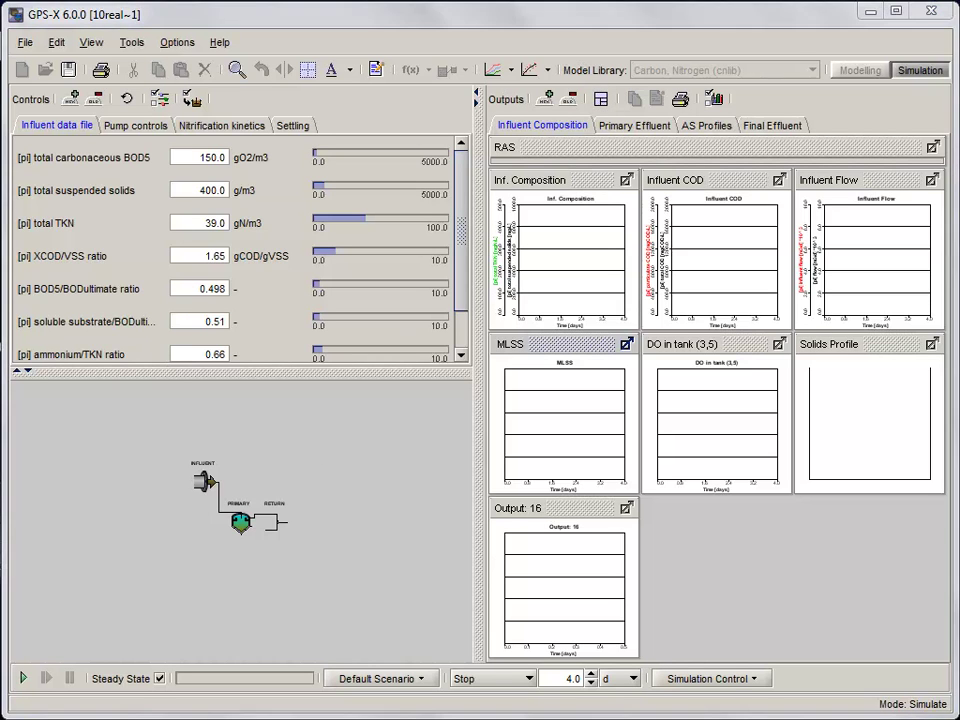
- Delete the ammonia variable from the Primary Eff. NH3 & TSS graph
{"action": "left_click", "coordinate": [613, 127]}
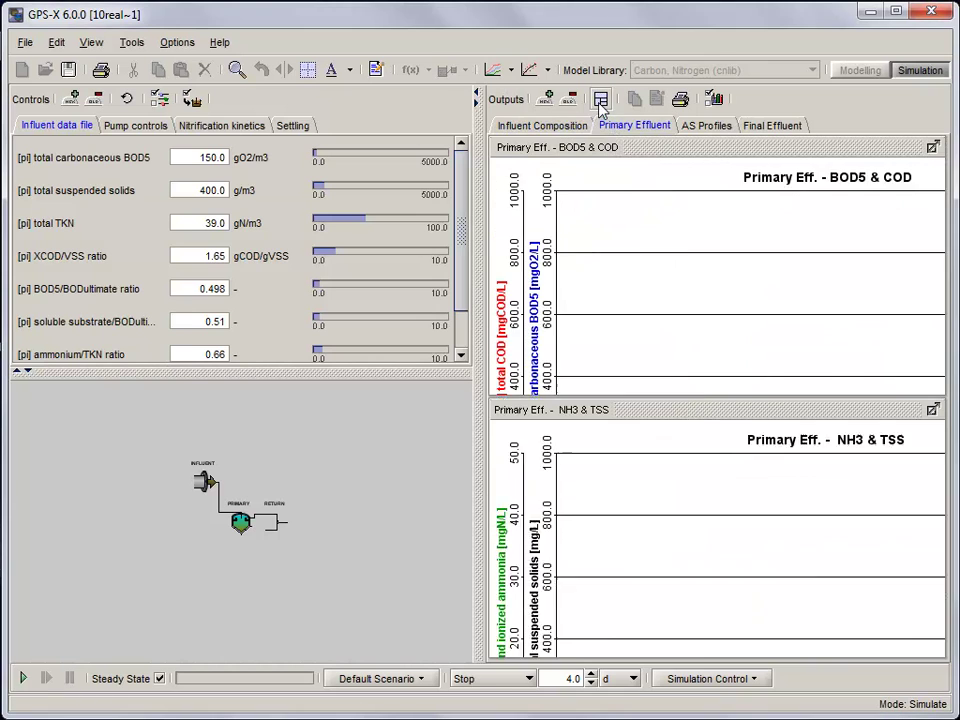
{"action": "left_click", "coordinate": [601, 99]}
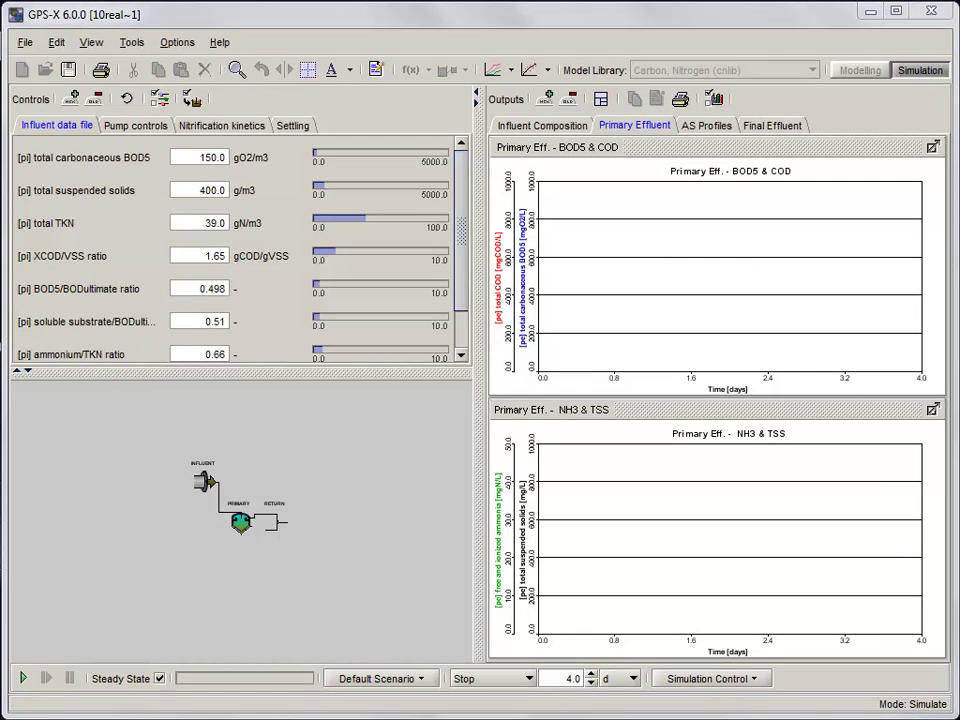
{"action": "right_click", "coordinate": [507, 531]}
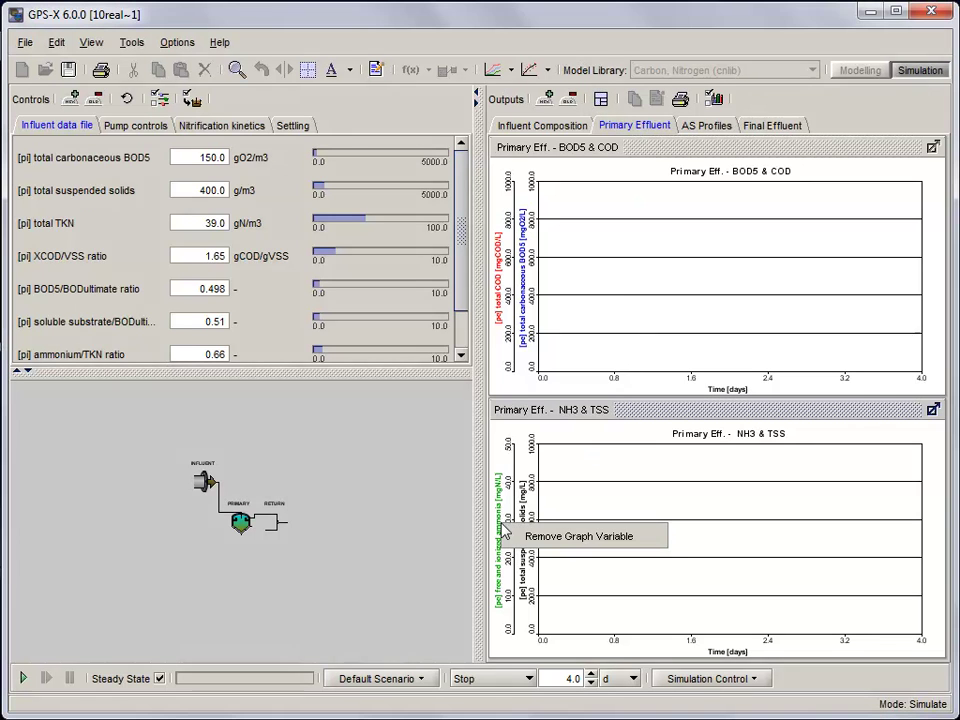
{"action": "left_click", "coordinate": [517, 537]}
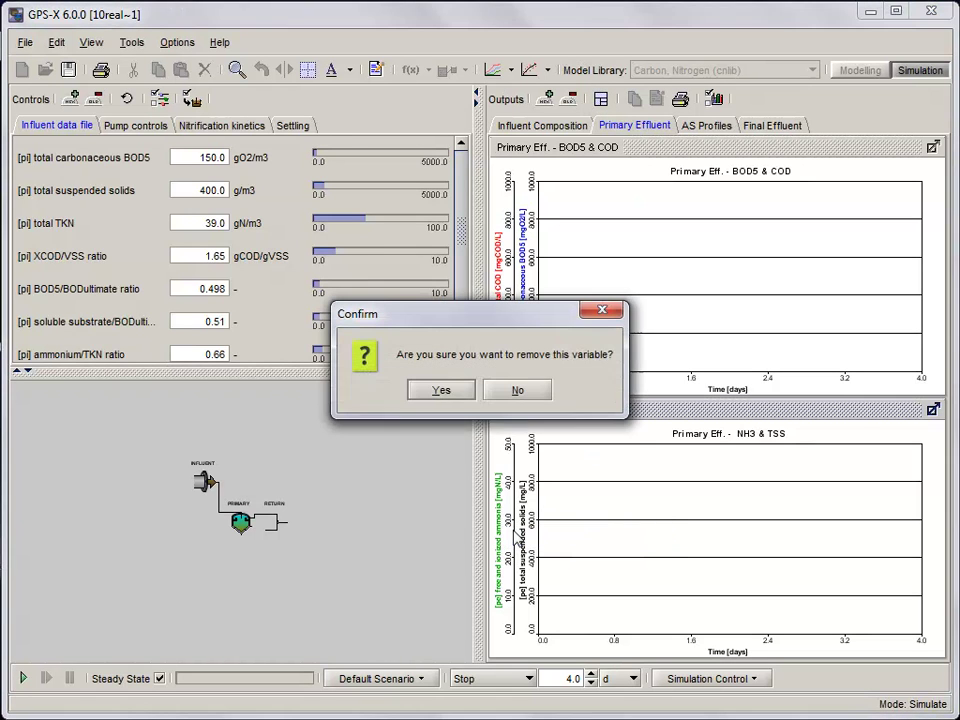
{"action": "left_click", "coordinate": [447, 397]}
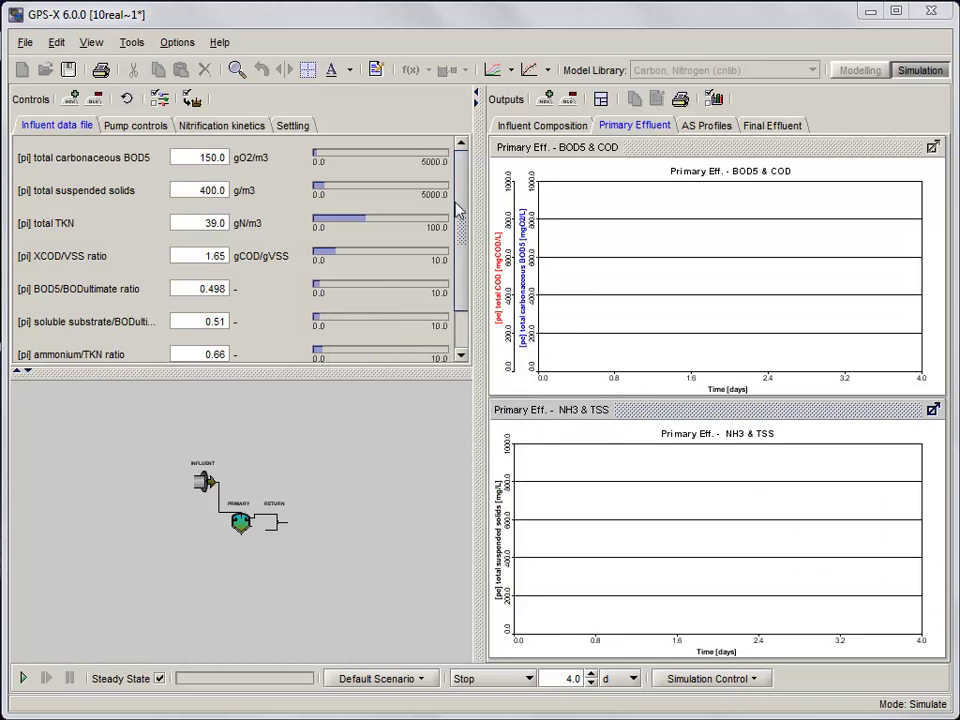
- Delete the MLSS, DO in tank, Solids Profile and Output 16 graphs
{"action": "left_click", "coordinate": [545, 127]}
{"action": "right_click", "coordinate": [537, 374]}
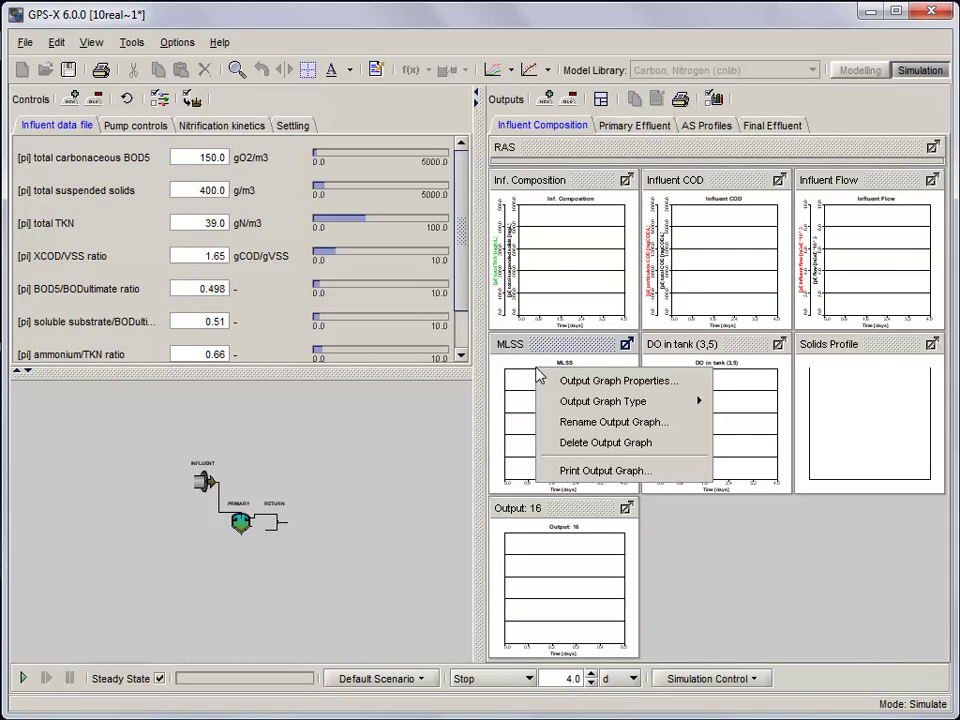
{"action": "left_click", "coordinate": [548, 443]}
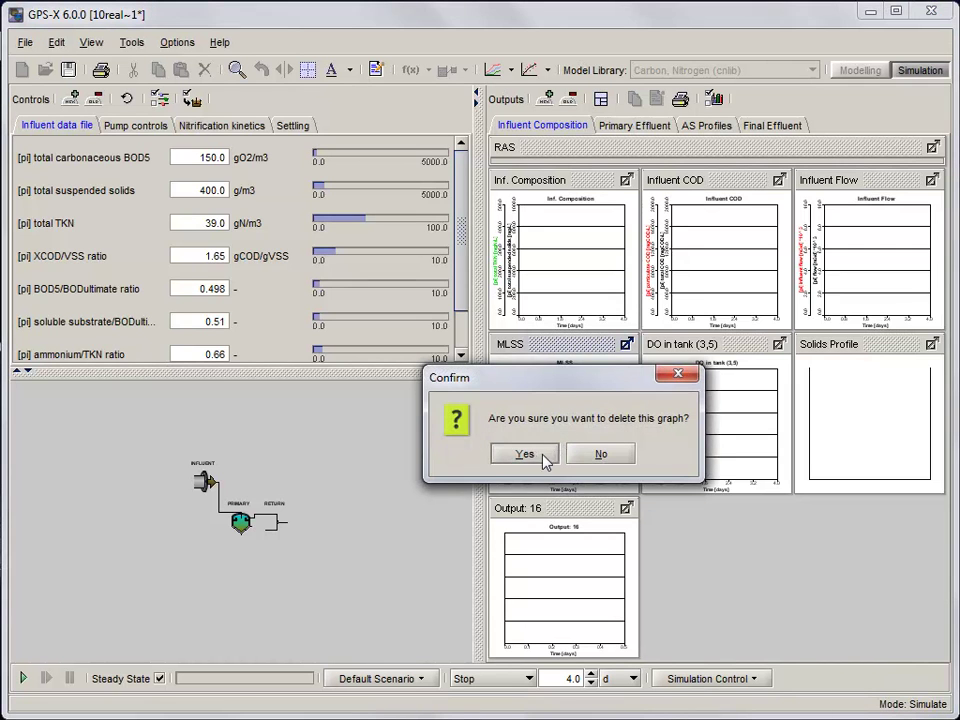
{"action": "left_click", "coordinate": [546, 455]}
{"action": "right_click", "coordinate": [666, 370]}
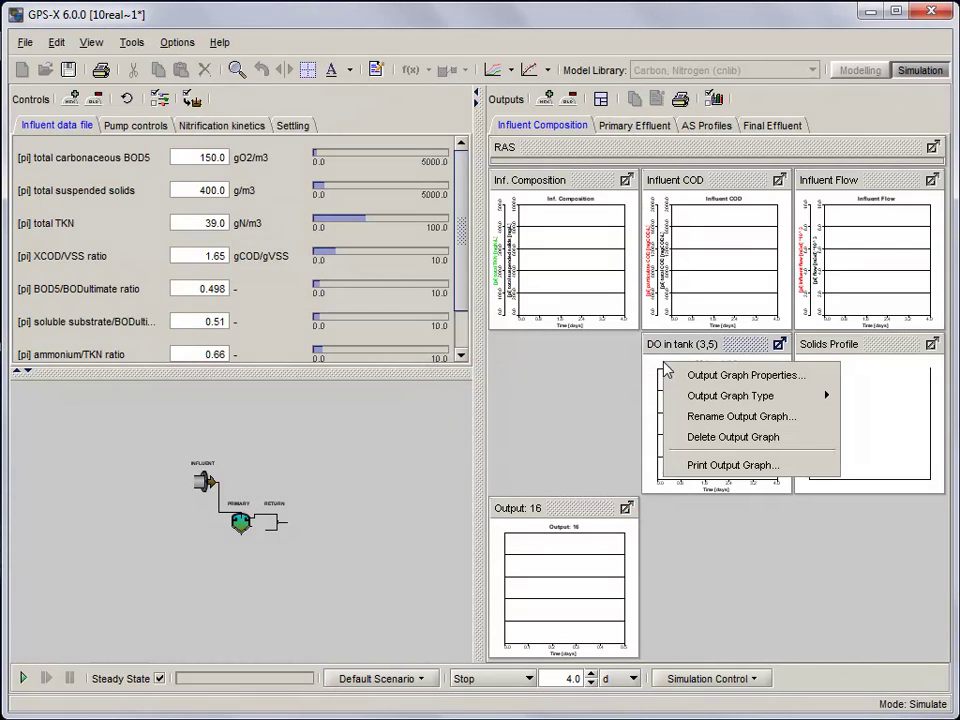
{"action": "left_click", "coordinate": [702, 437]}
{"action": "left_click", "coordinate": [697, 460]}
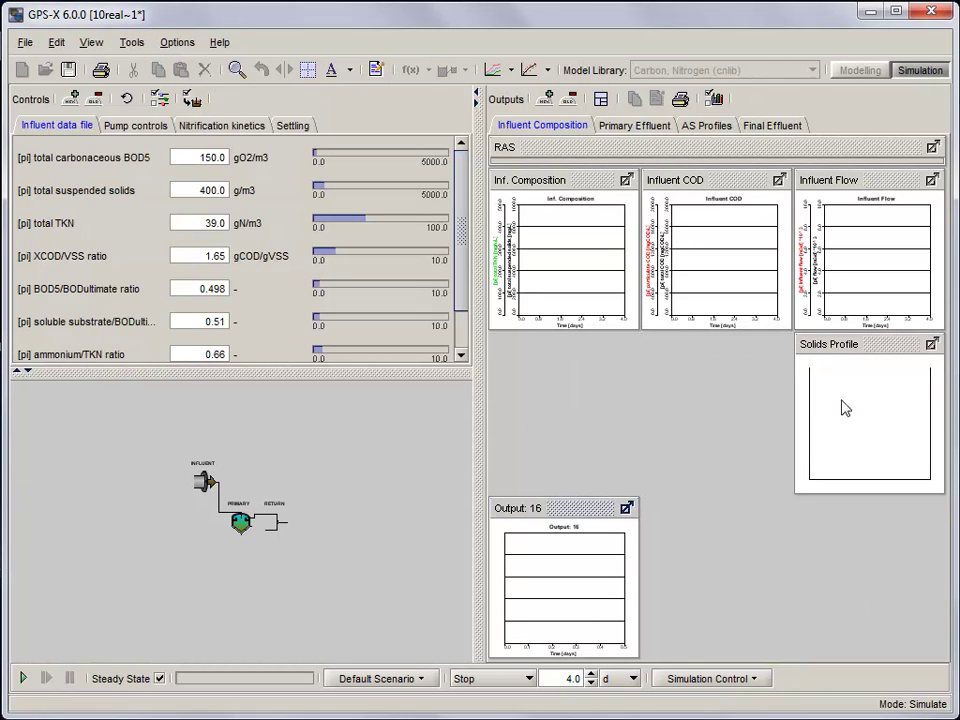
{"action": "right_click", "coordinate": [842, 403]}
{"action": "left_click", "coordinate": [848, 475]}
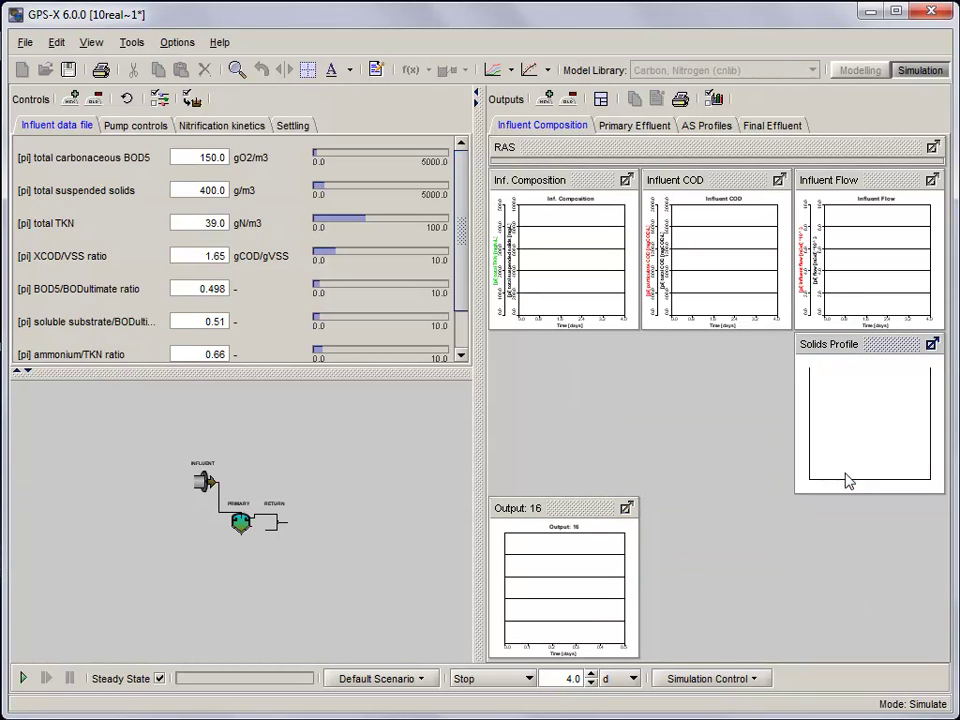
{"action": "left_click", "coordinate": [786, 454]}
{"action": "right_click", "coordinate": [520, 541]}
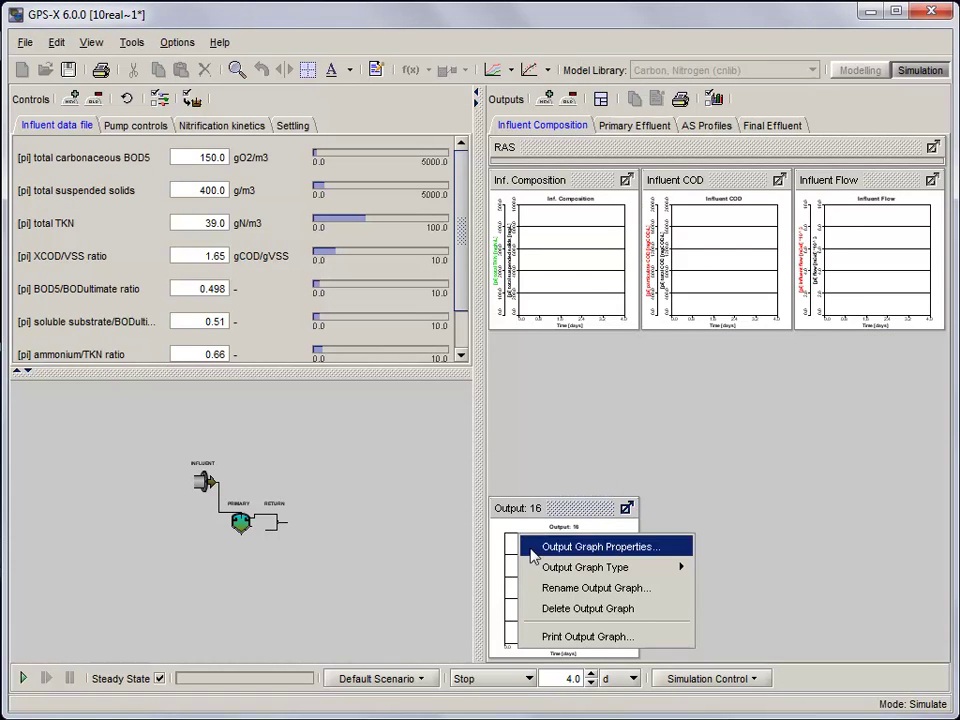
{"action": "left_click", "coordinate": [560, 611]}
{"action": "left_click", "coordinate": [541, 617]}
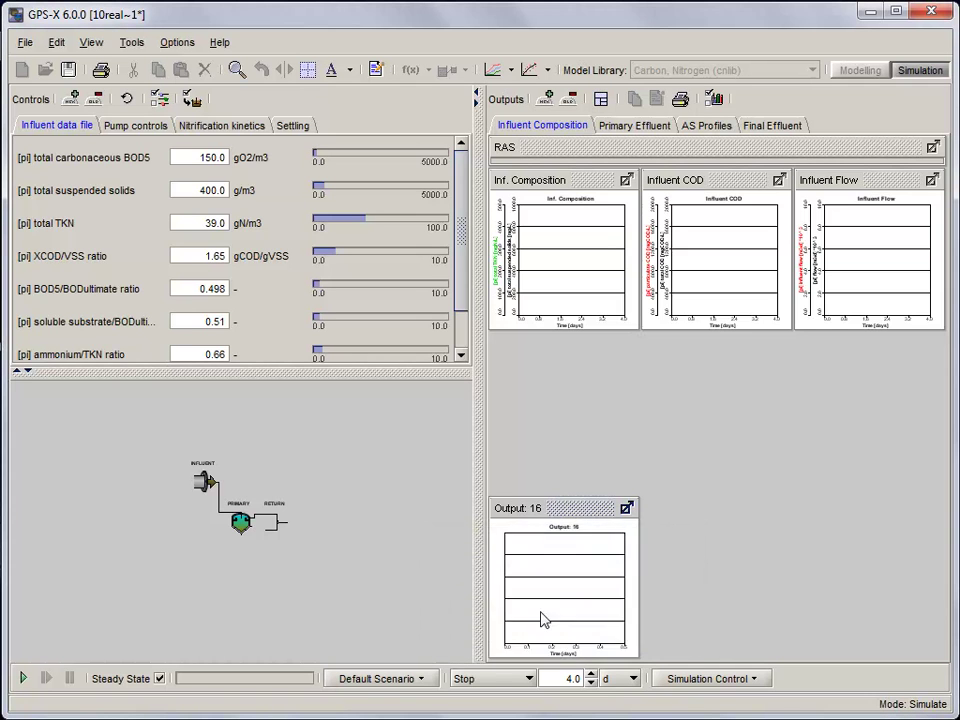
- Delete the DO Profile - Tank 1 graph, then the entire AS Profiles tab
{"action": "left_click", "coordinate": [634, 127]}
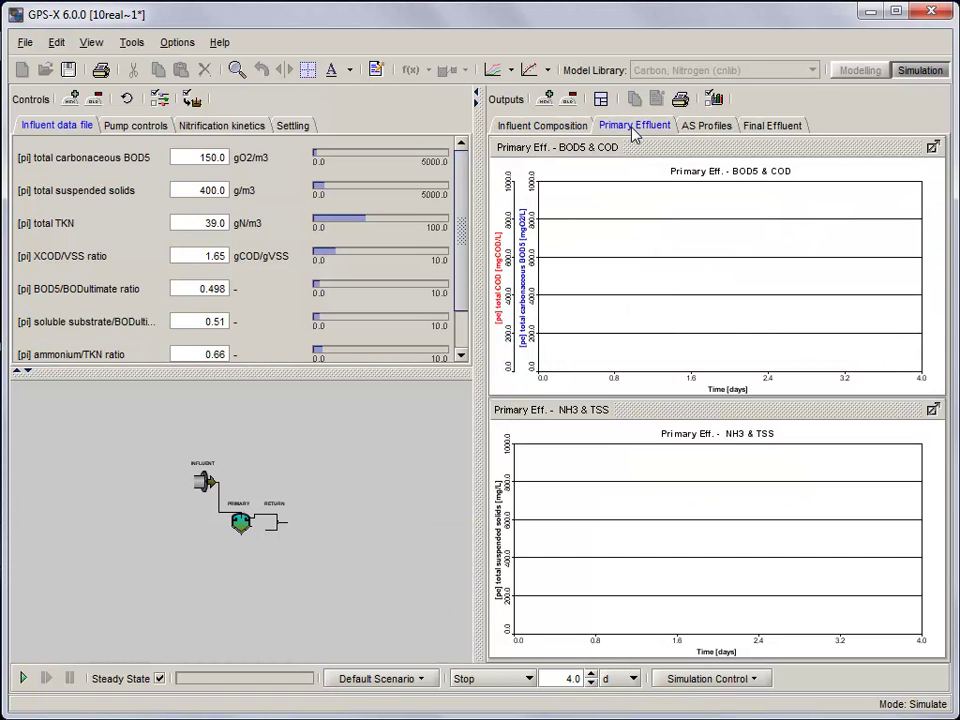
{"action": "left_click", "coordinate": [706, 127]}
{"action": "right_click", "coordinate": [562, 182]}
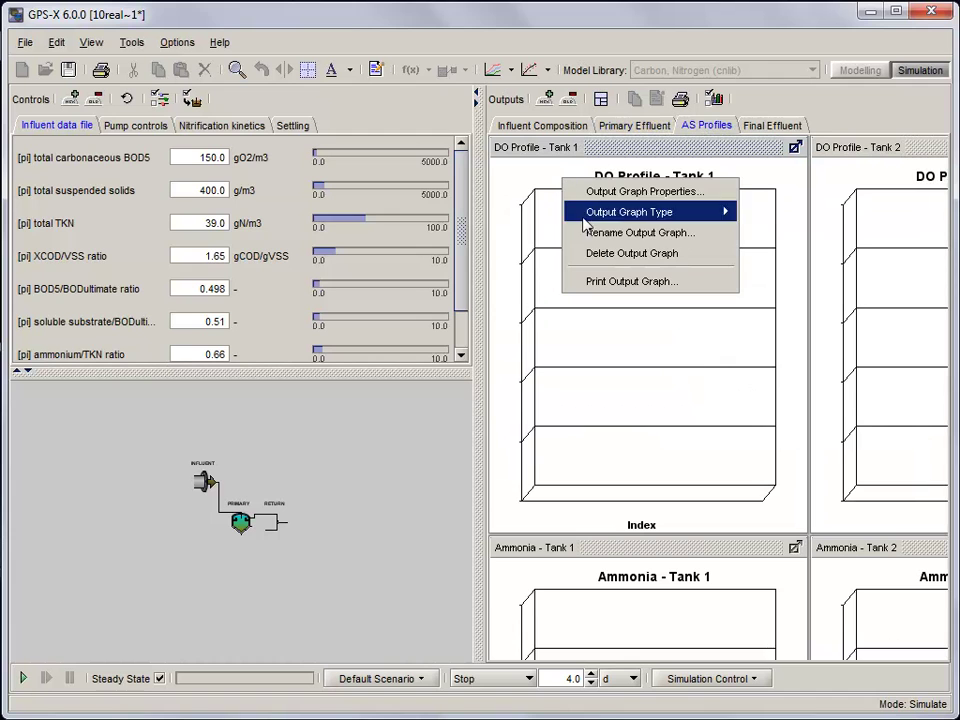
{"action": "left_click", "coordinate": [590, 253]}
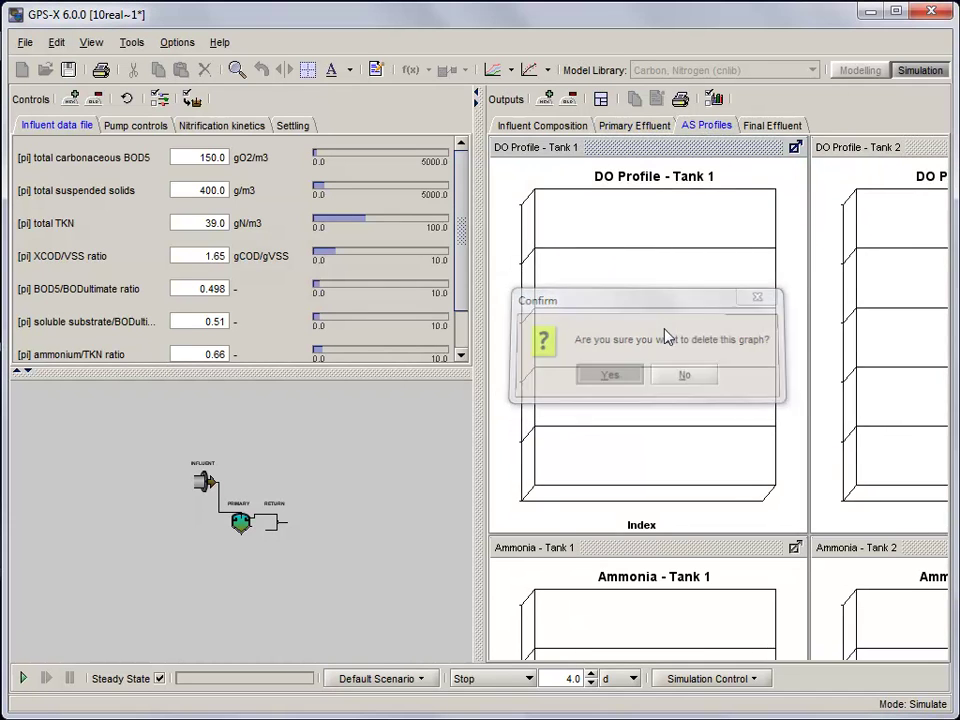
{"action": "left_click", "coordinate": [609, 374]}
{"action": "left_click", "coordinate": [601, 98]}
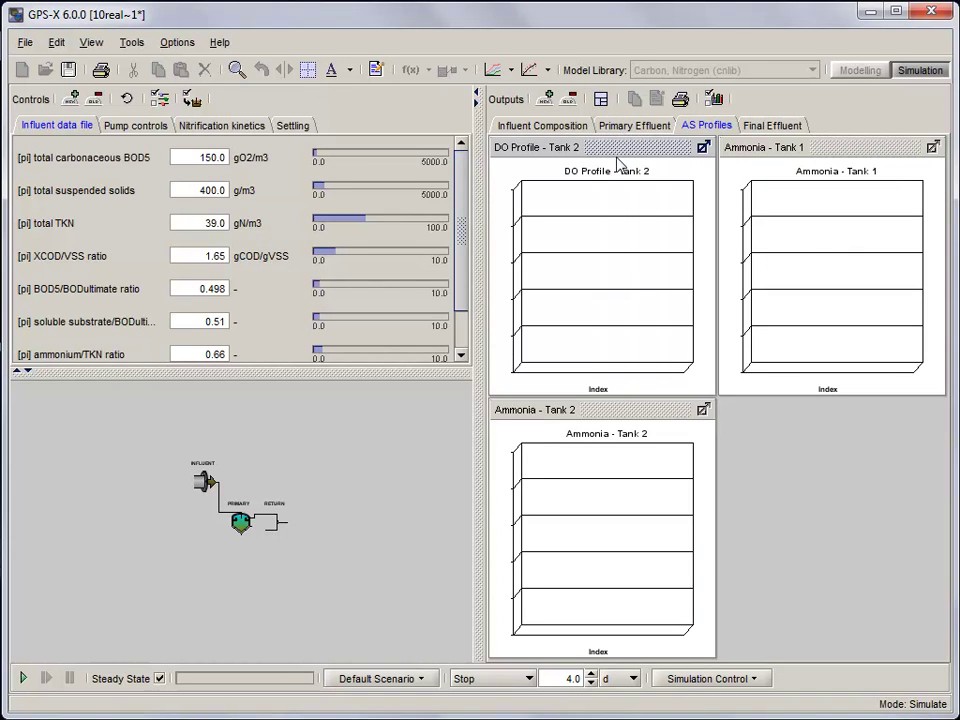
{"action": "right_click", "coordinate": [711, 125]}
{"action": "left_click", "coordinate": [728, 170]}
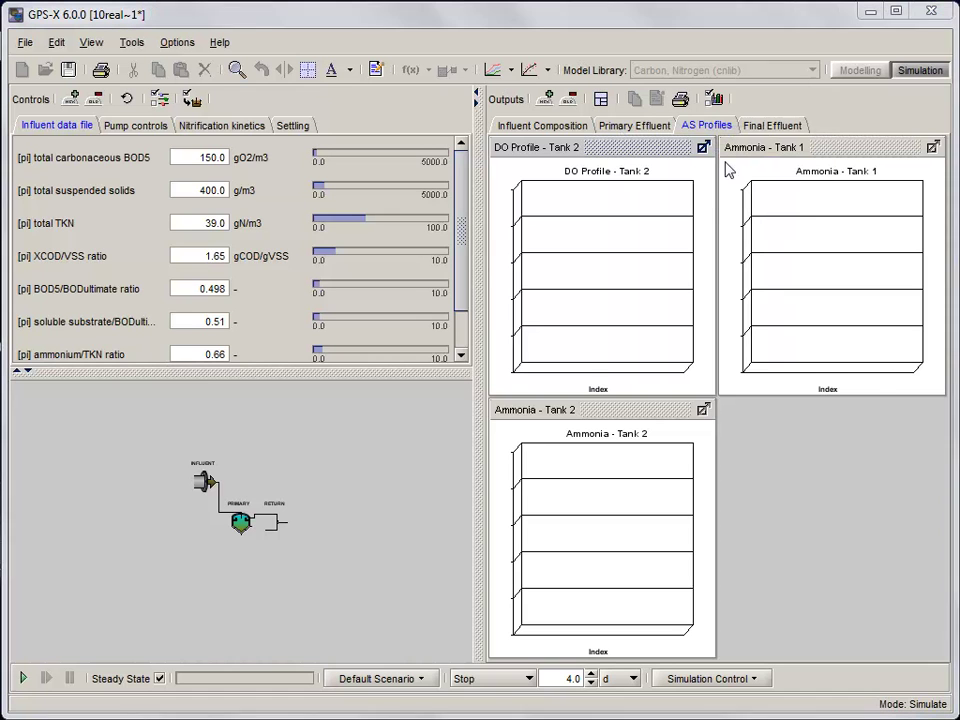
{"action": "left_click", "coordinate": [696, 424]}
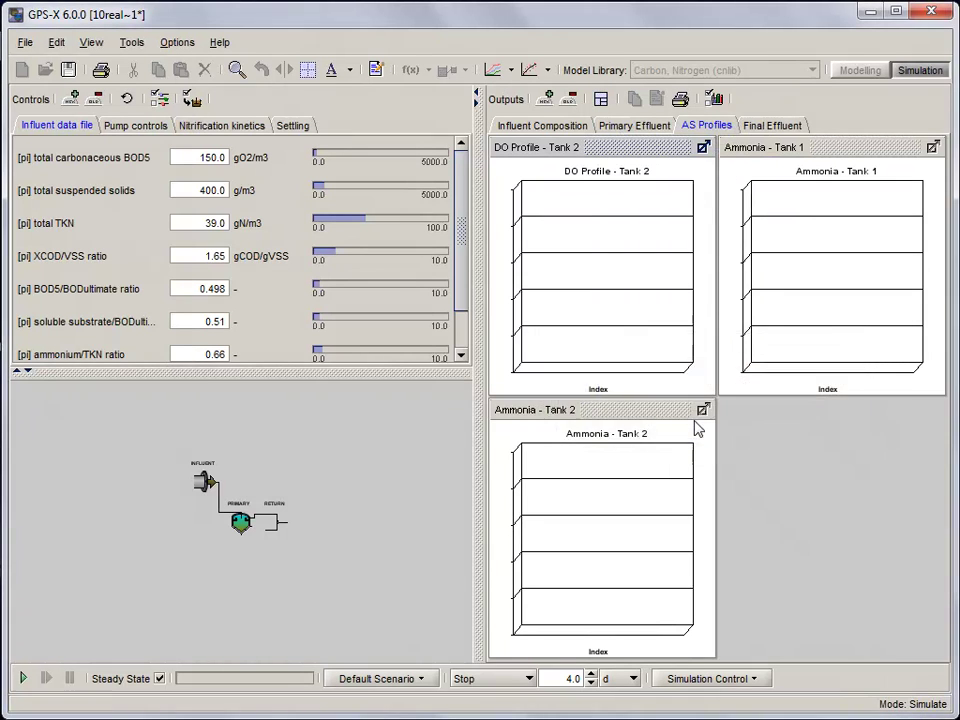
- Delete the Final Effluent tab and re-tile the Influent Composition graphs
{"action": "left_click", "coordinate": [601, 98]}
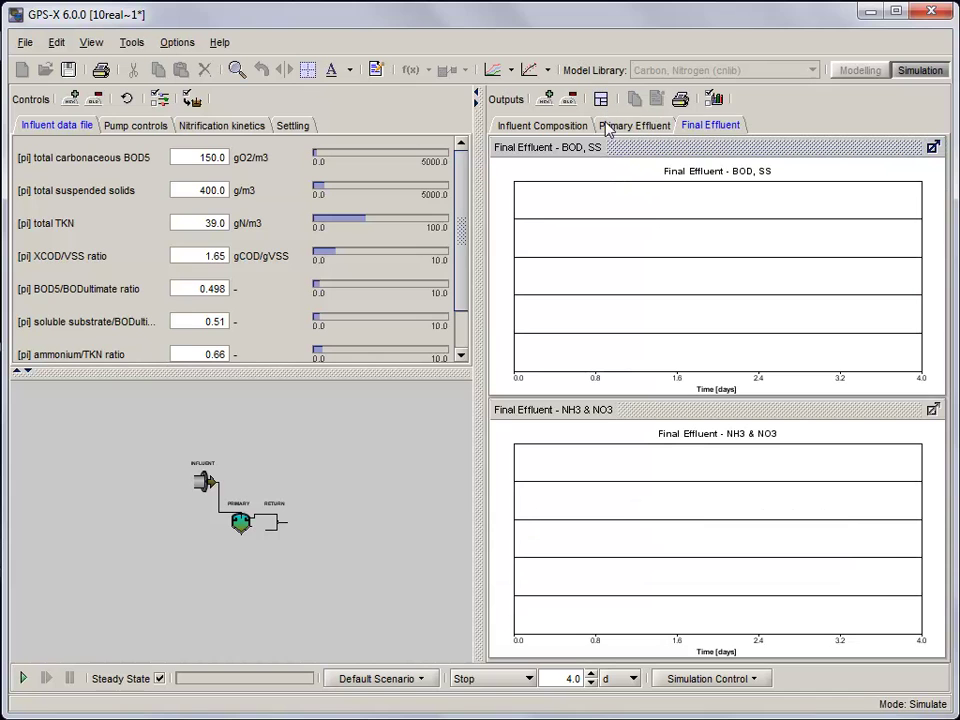
{"action": "right_click", "coordinate": [708, 127]}
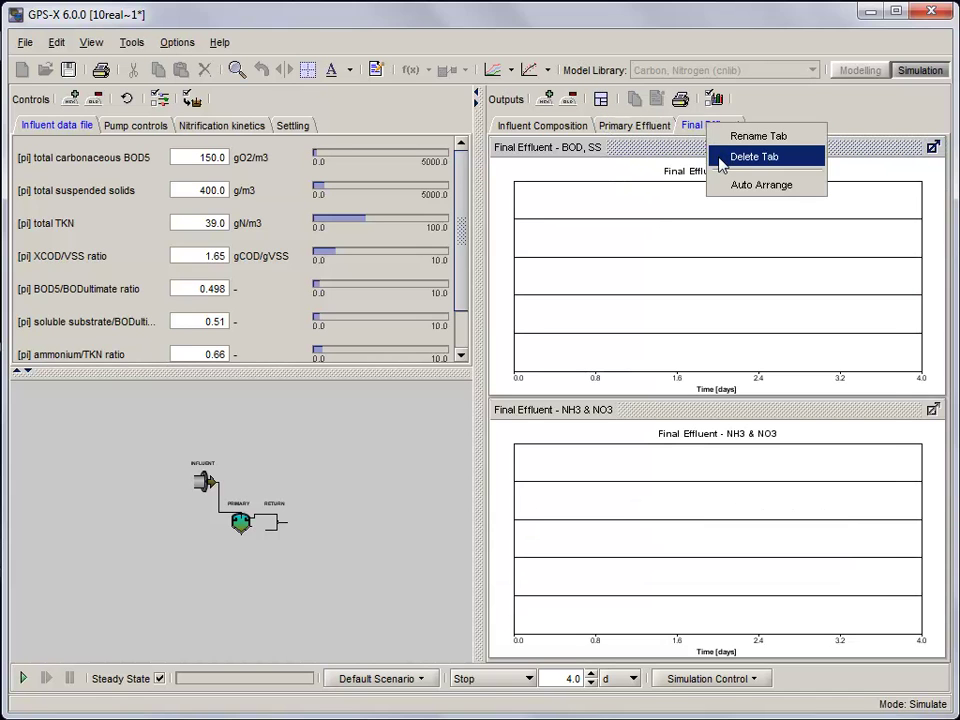
{"action": "left_click", "coordinate": [721, 160]}
{"action": "left_click", "coordinate": [689, 418]}
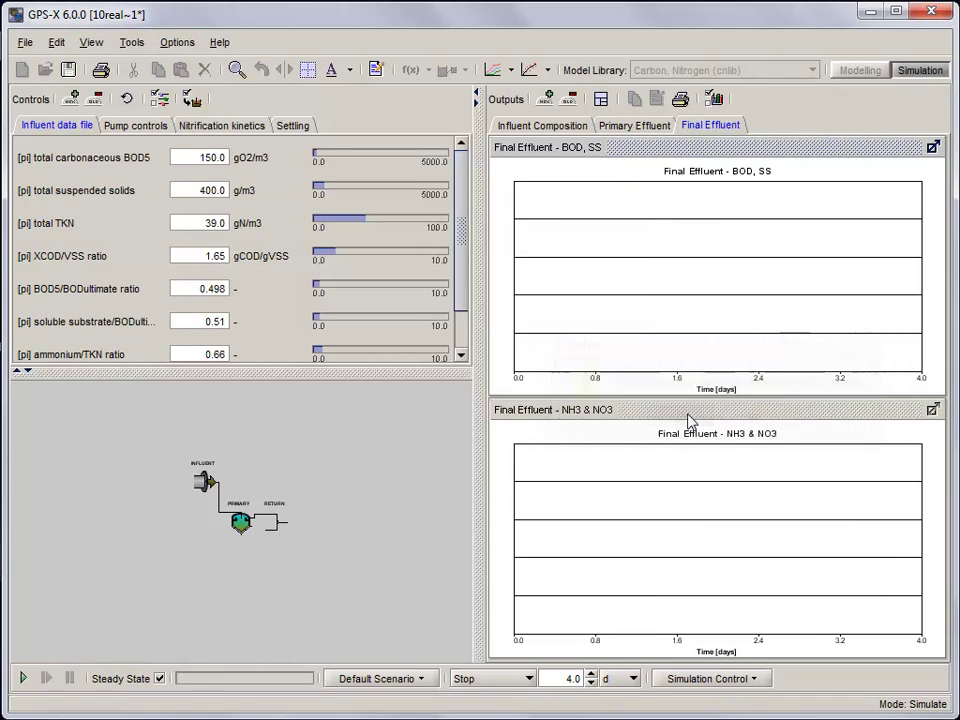
{"action": "left_click", "coordinate": [540, 134]}
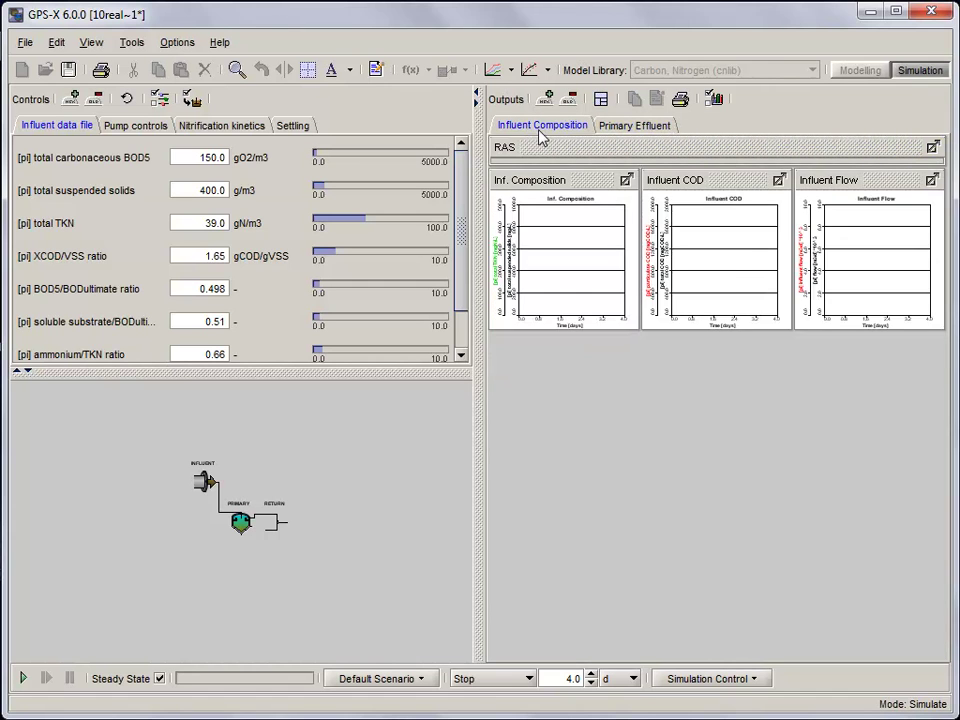
{"action": "left_click", "coordinate": [601, 100]}
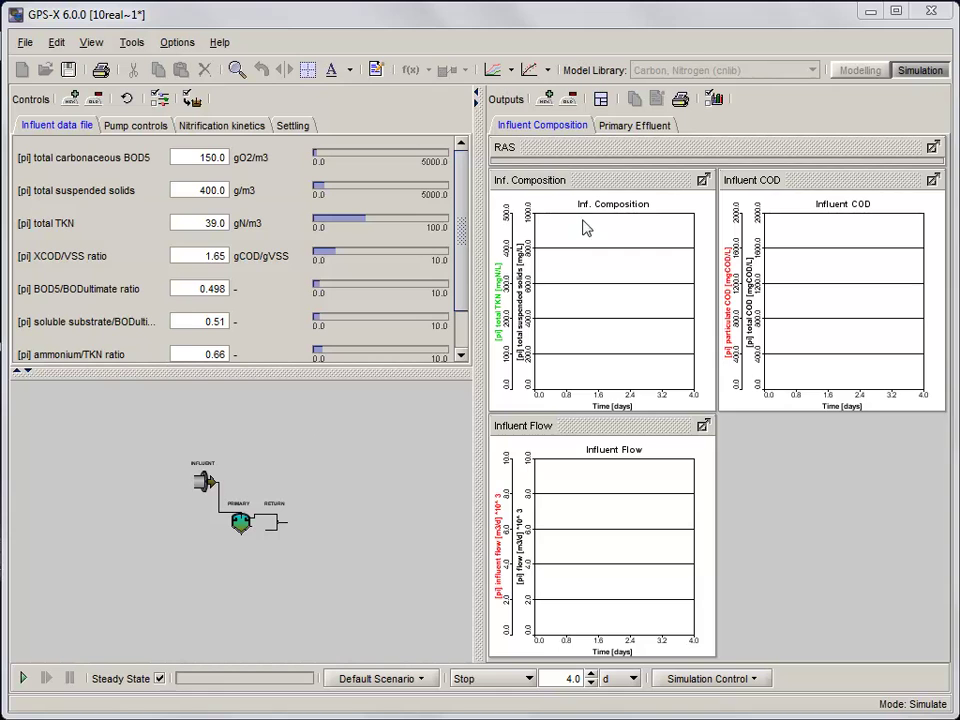
{"action": "left_click", "coordinate": [625, 127]}
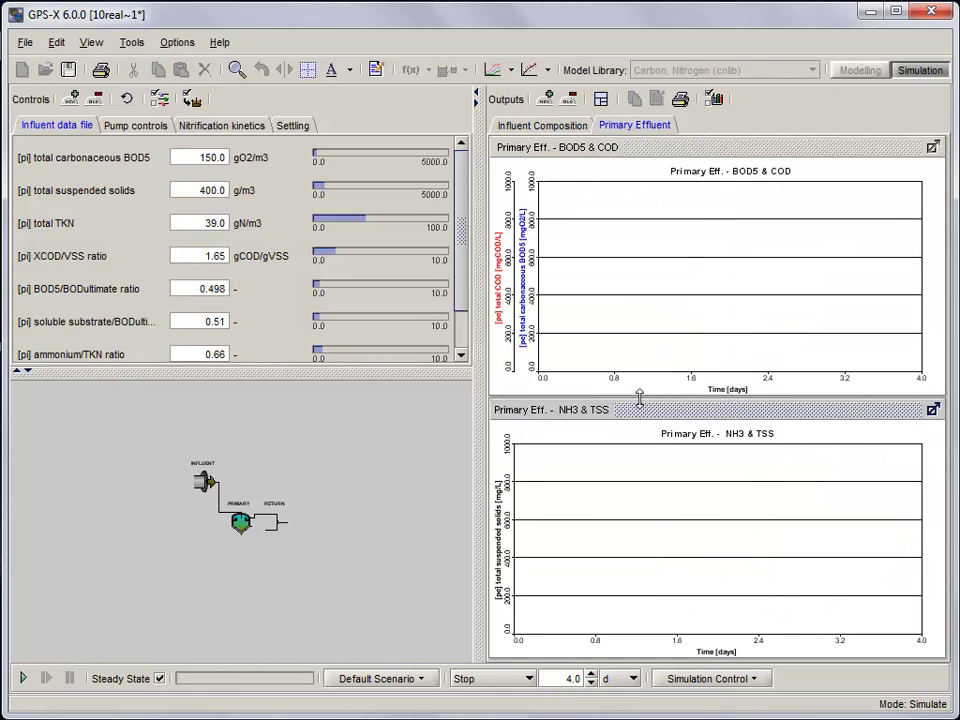
- Set the TSS graph's axis maximum from 1000.0 to 300
{"action": "left_click", "coordinate": [708, 103]}
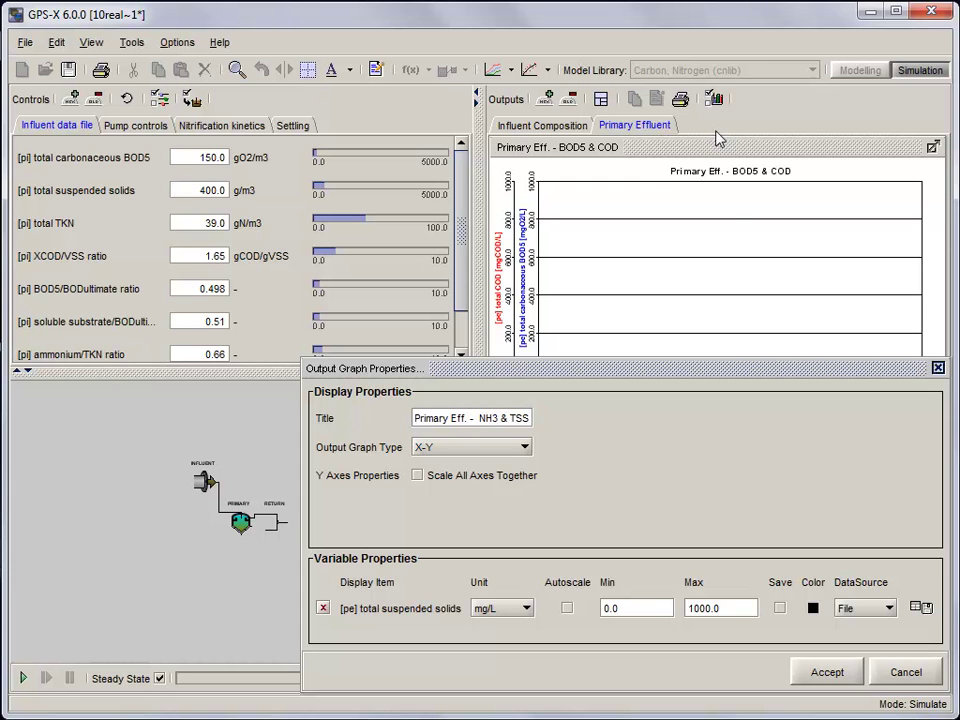
{"action": "left_click_drag", "start_coordinate": [733, 604], "coordinate": [688, 612]}
{"action": "type", "text": "300"}
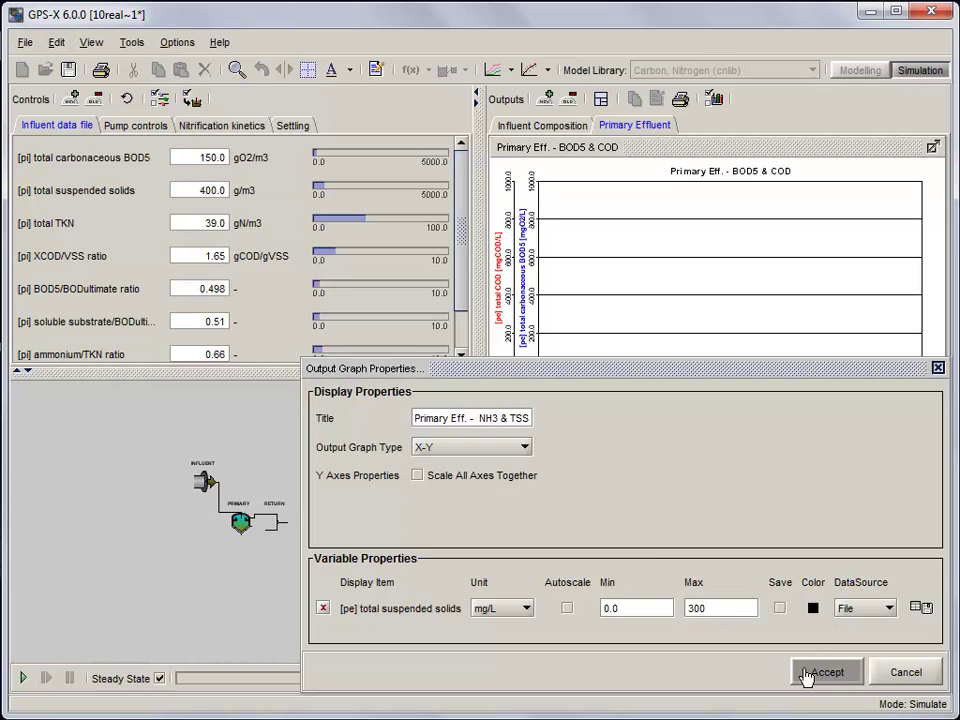
{"action": "left_click", "coordinate": [821, 671]}
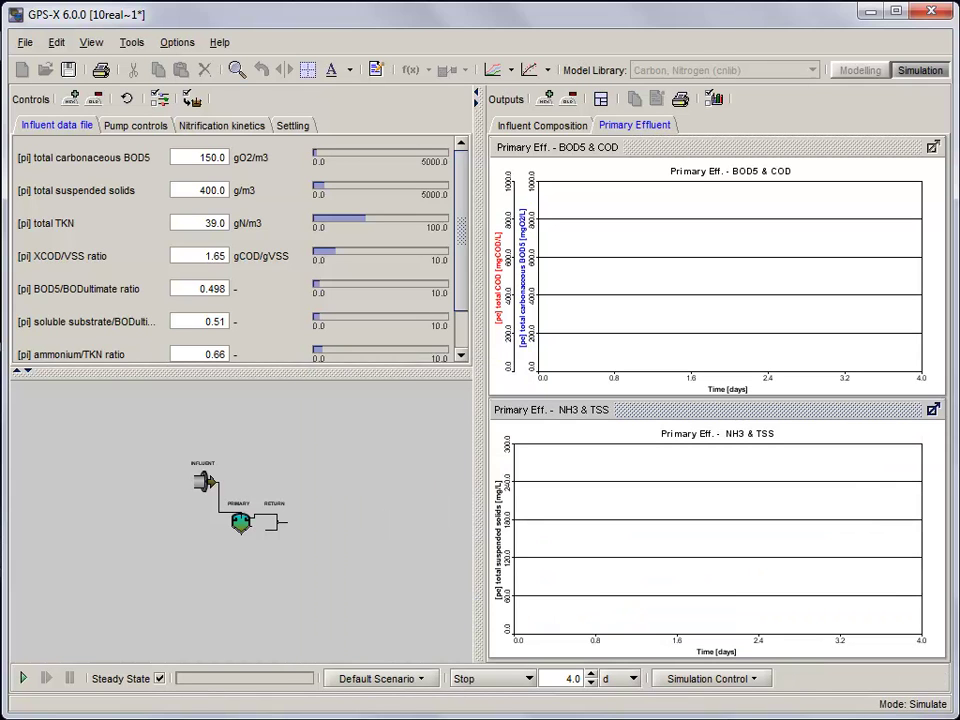
- Rename the graph from 'Primary Eff. - NH3 & TSS' to 'Primary Eff. - TSS'
{"action": "right_click", "coordinate": [709, 454]}
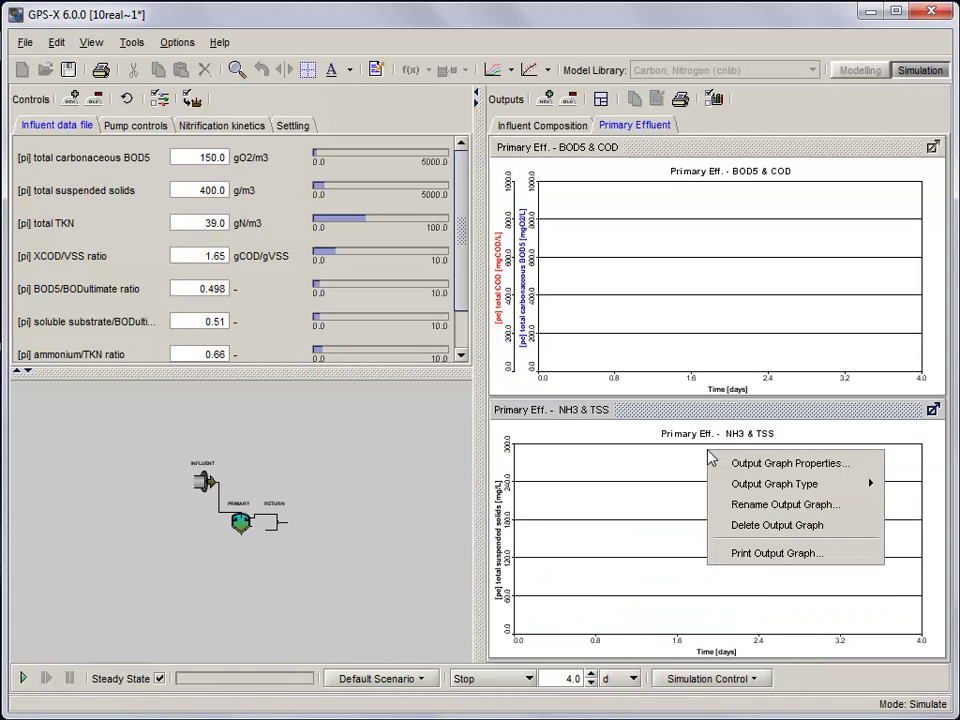
{"action": "left_click", "coordinate": [737, 505]}
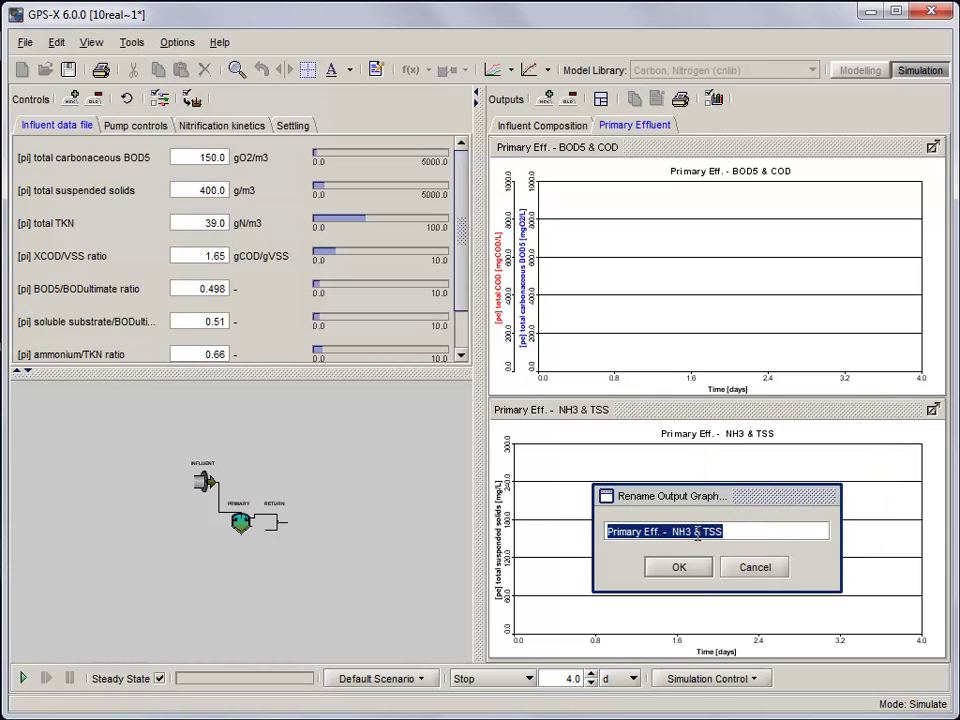
{"action": "left_click_drag", "start_coordinate": [705, 532], "coordinate": [668, 534]}
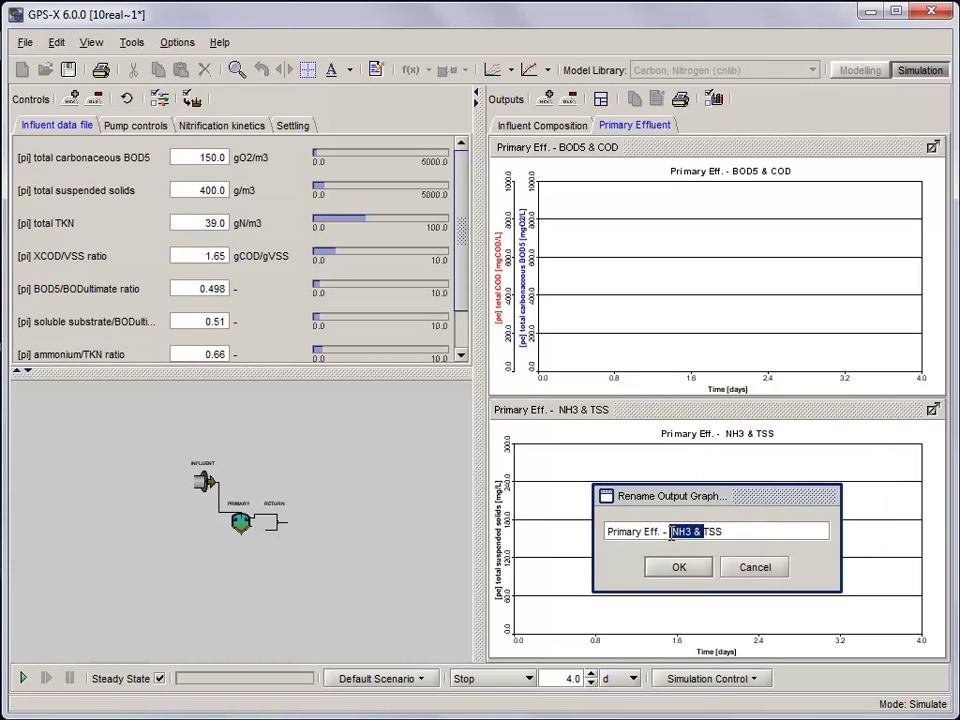
{"action": "key", "text": "BackSpace"}
{"action": "left_click", "coordinate": [677, 571]}
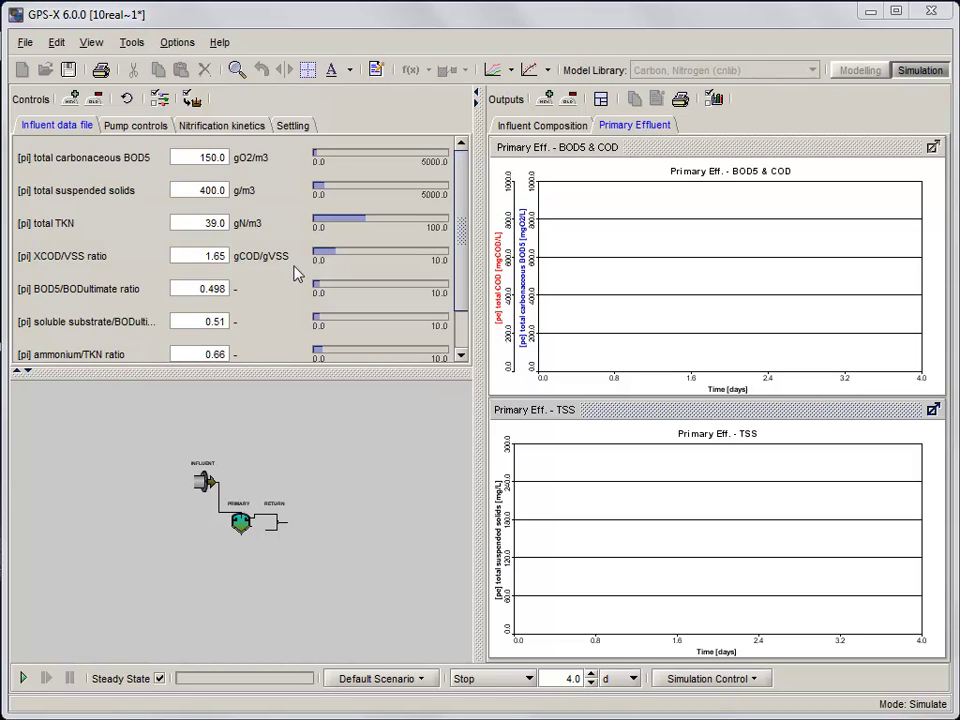
- Delete the Nitrification kinetics and Settling control tabs, then save the model
{"action": "left_click", "coordinate": [155, 131]}
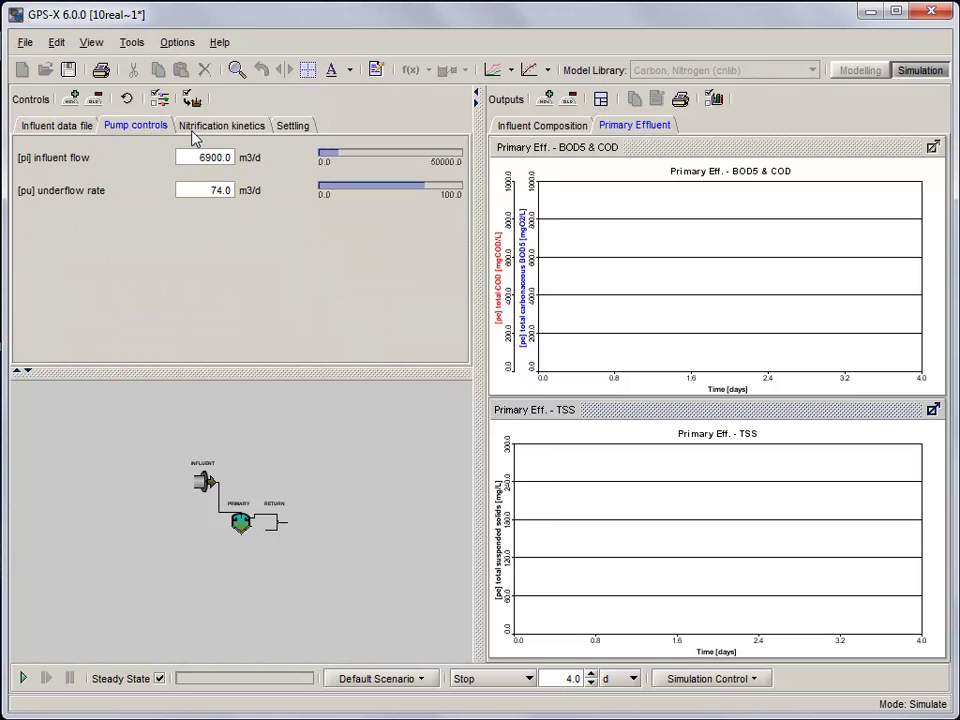
{"action": "left_click", "coordinate": [199, 128]}
{"action": "right_click", "coordinate": [198, 129]}
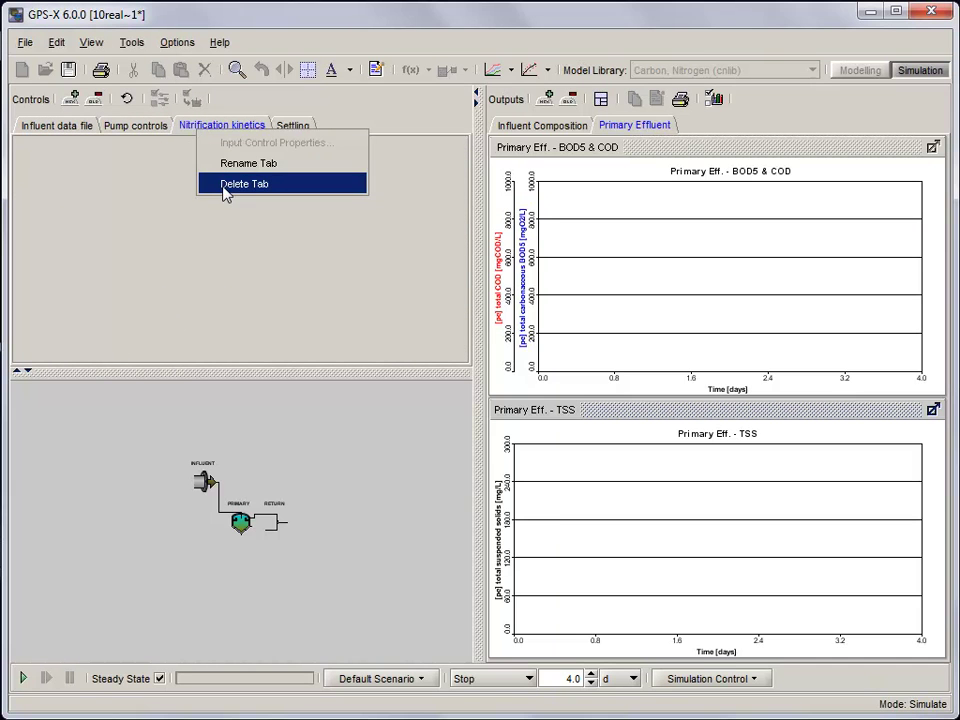
{"action": "left_click", "coordinate": [225, 186]}
{"action": "right_click", "coordinate": [198, 133]}
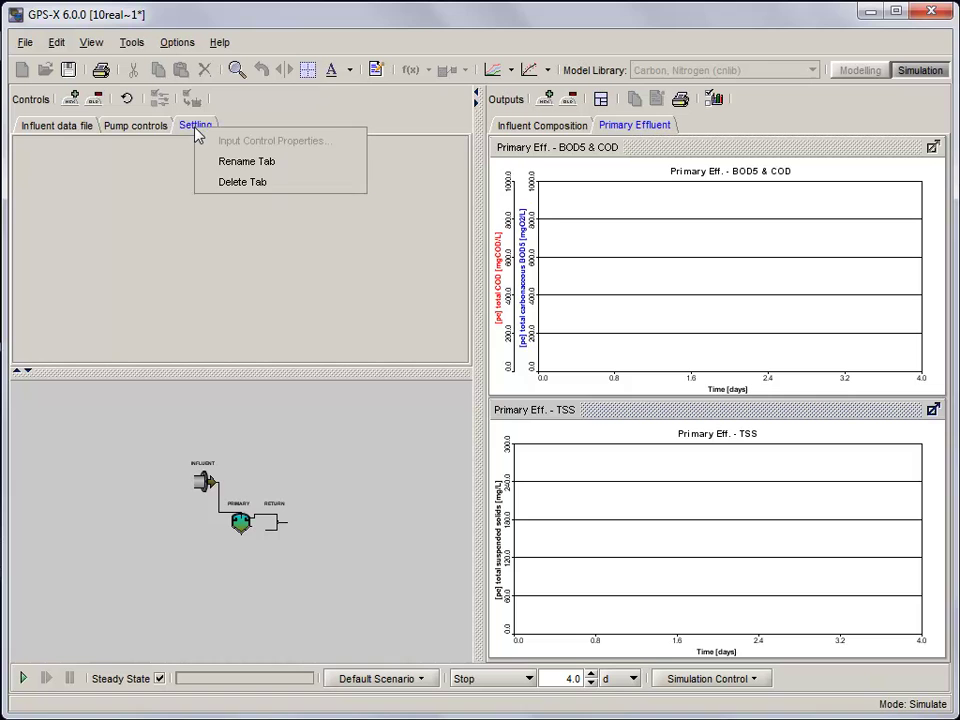
{"action": "left_click", "coordinate": [222, 184]}
{"action": "key", "text": "ctrl+s"}
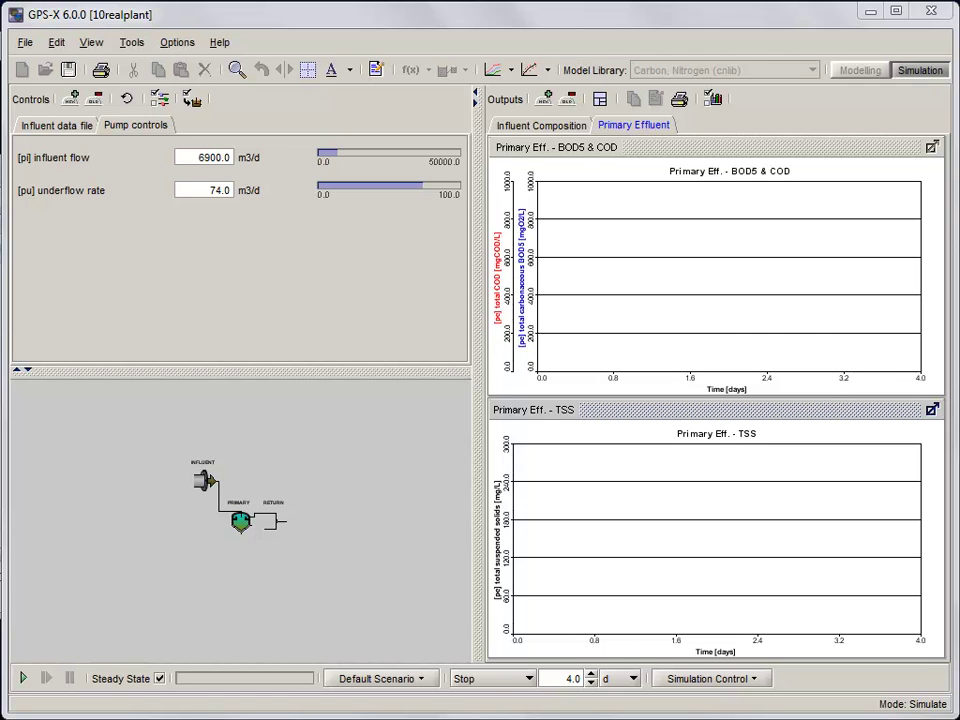
- Select the calibration scenario, run the simulation, then return to Modelling mode
{"action": "left_click", "coordinate": [376, 678]}
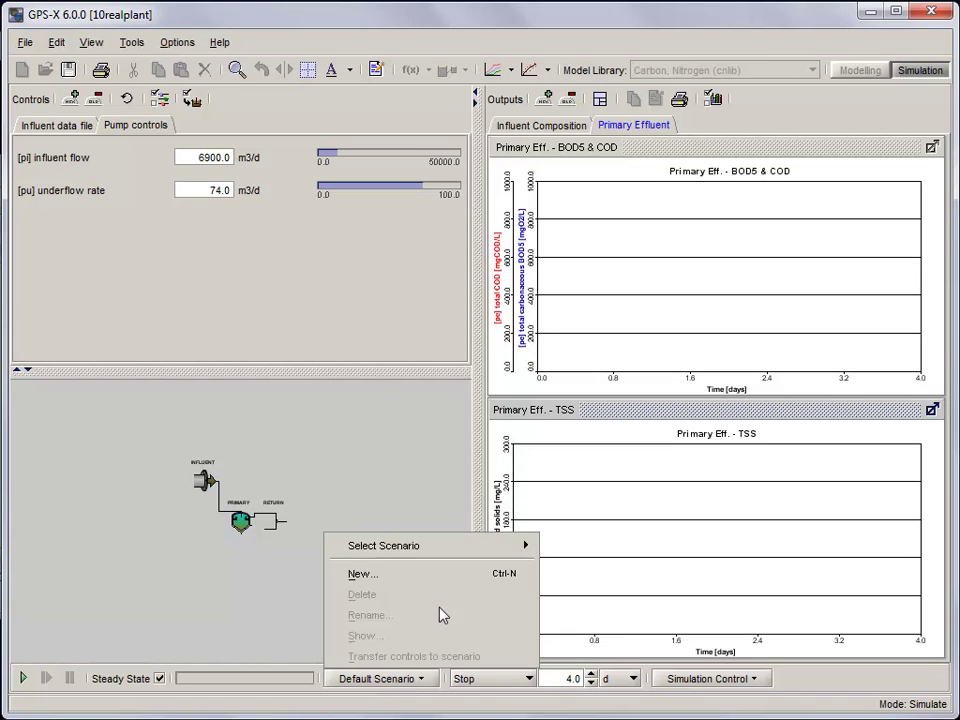
{"action": "mouse_move", "coordinate": [491, 558]}
{"action": "left_click", "coordinate": [588, 566]}
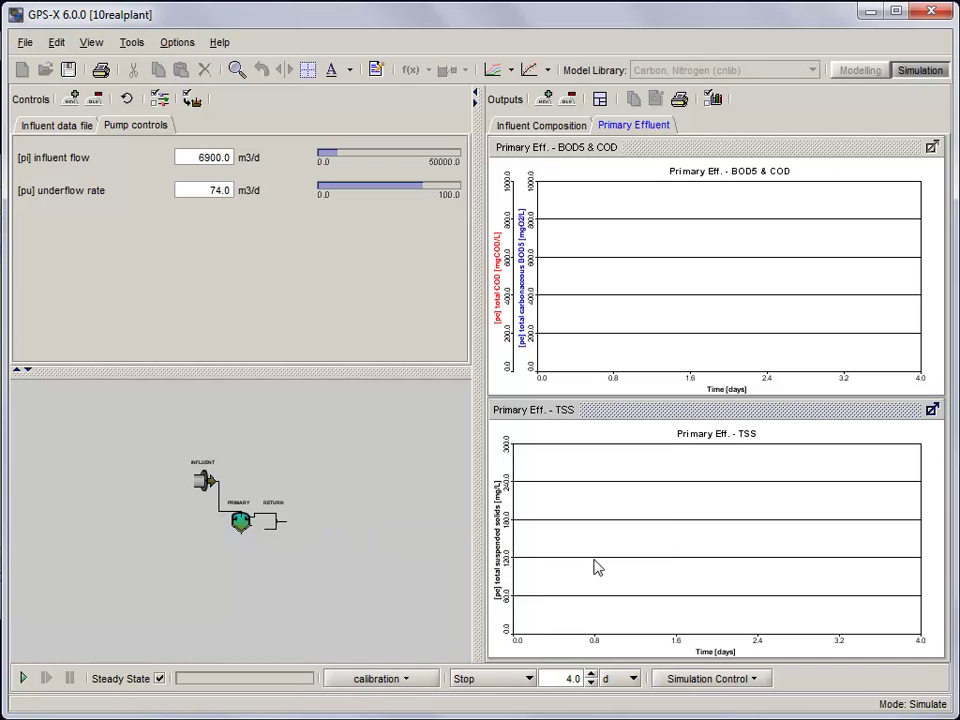
{"action": "left_click", "coordinate": [23, 678]}
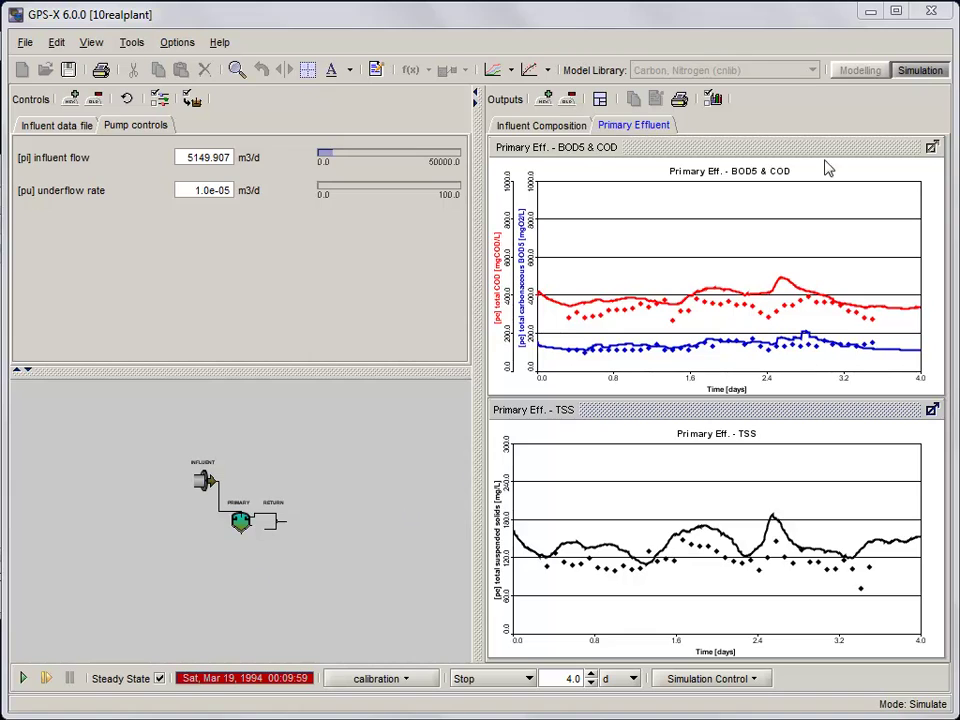
{"action": "left_click", "coordinate": [843, 78]}
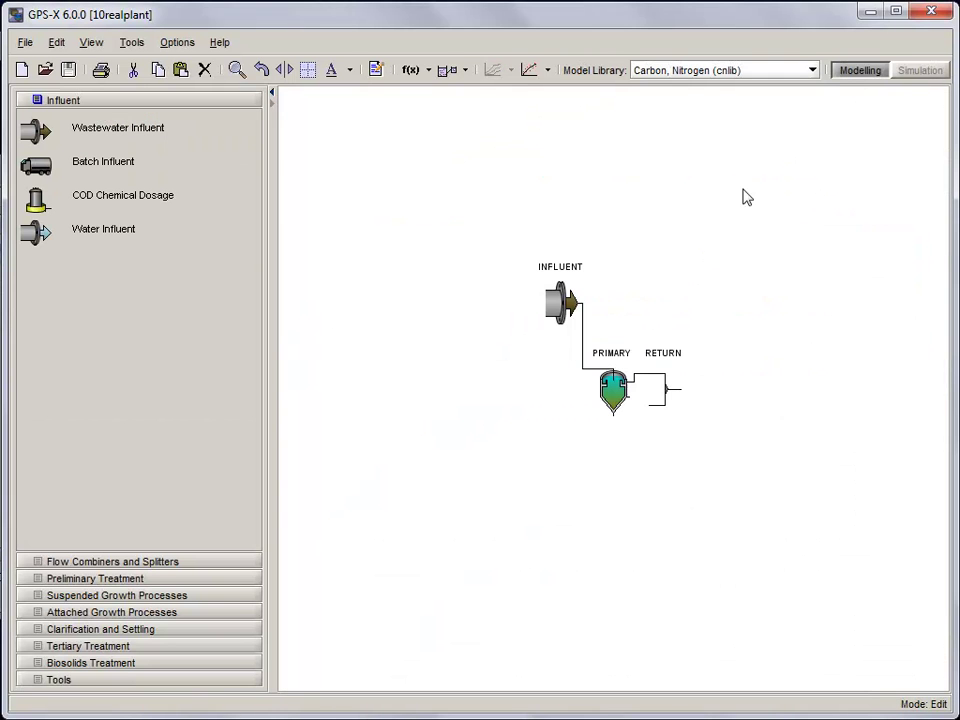
- Choose DPE as the optimization type and turn on Optimize - DPE mode
{"action": "left_click", "coordinate": [548, 70]}
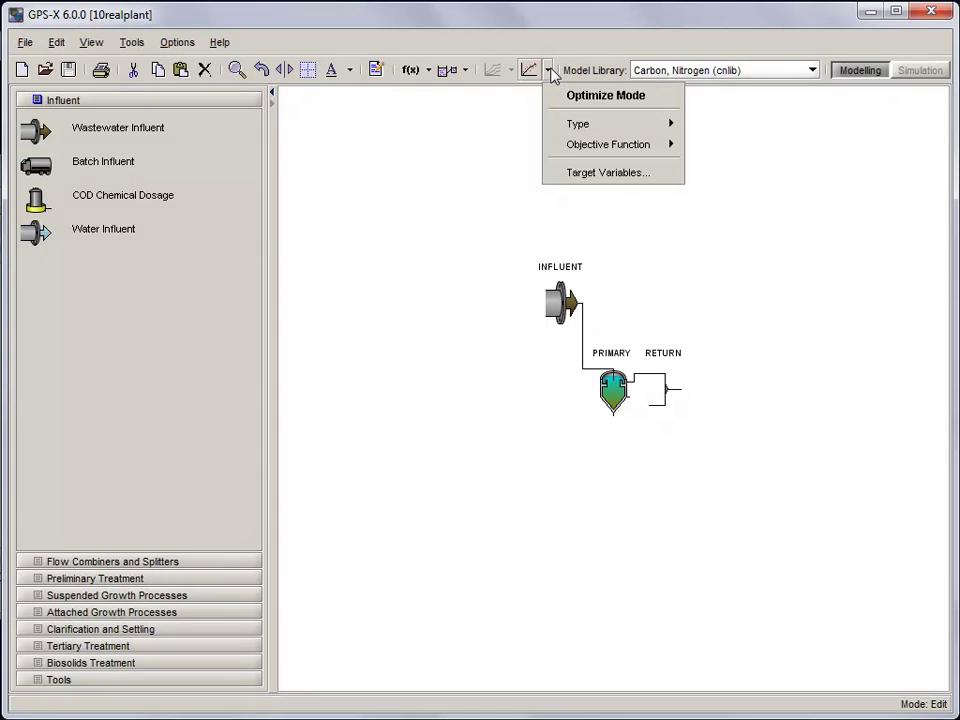
{"action": "mouse_move", "coordinate": [634, 123]}
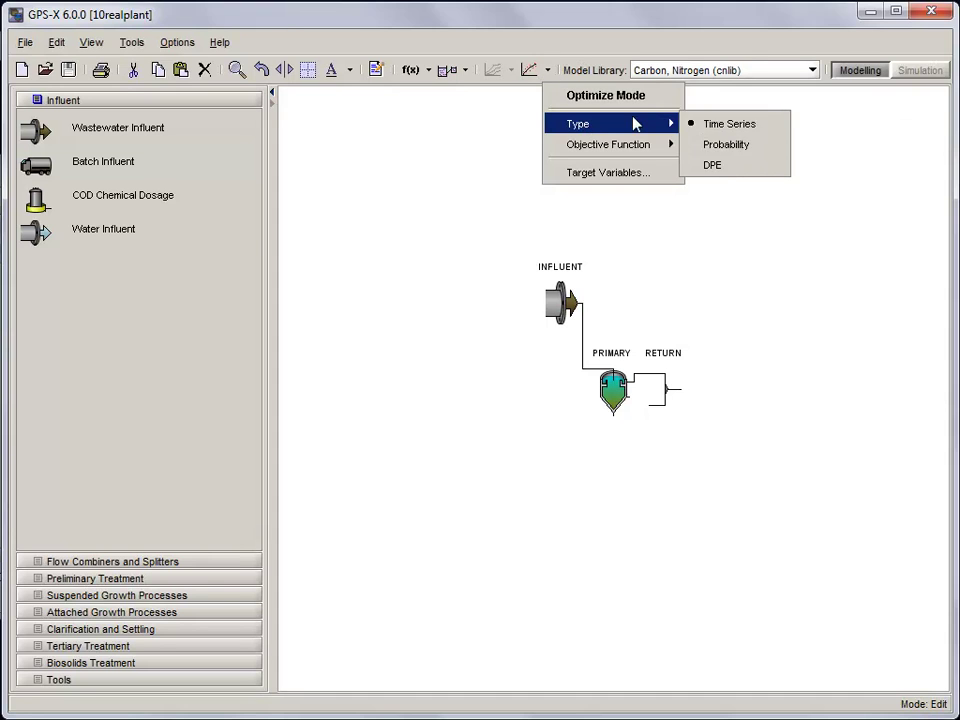
{"action": "left_click", "coordinate": [731, 166]}
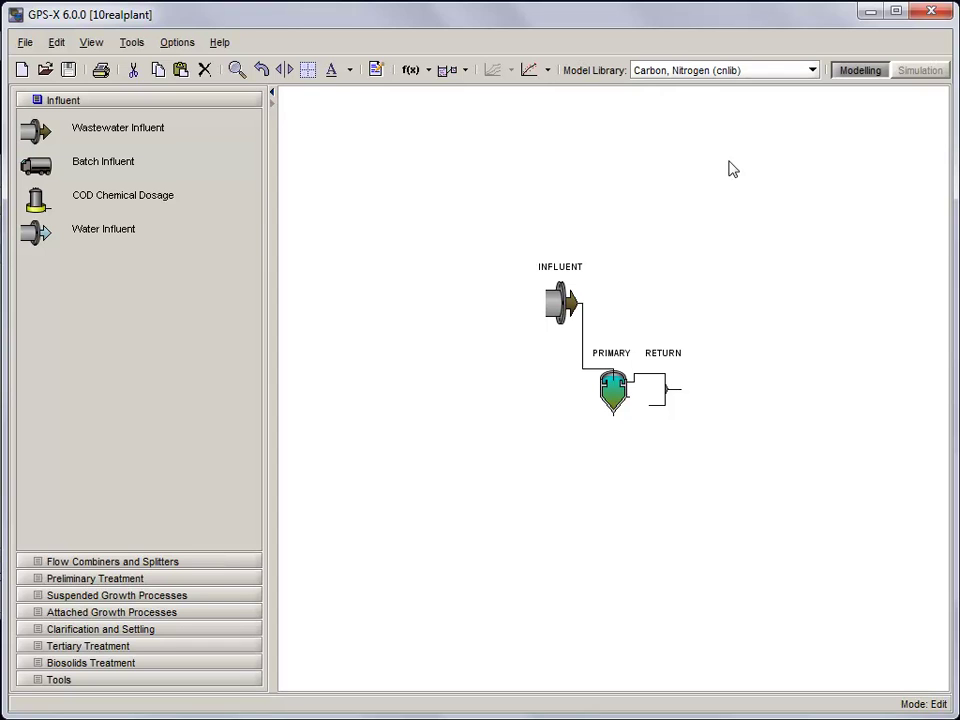
{"action": "left_click", "coordinate": [530, 72]}
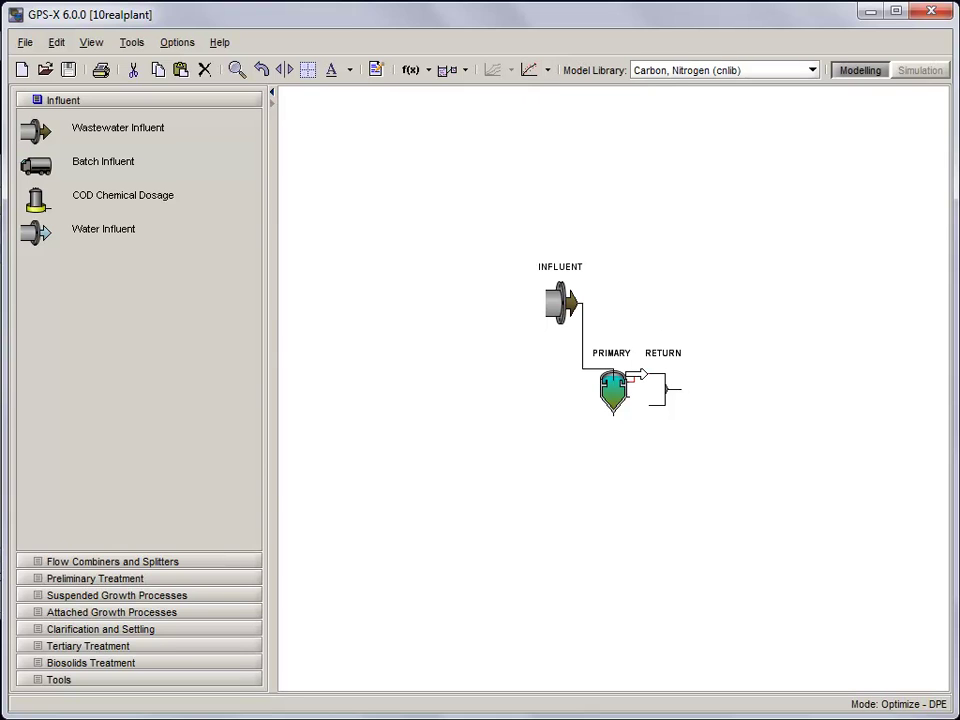
- Tick [pe] total suspended solids as a composite target variable on the primary effluent, then exit optimize mode
{"action": "right_click", "coordinate": [649, 380]}
{"action": "mouse_move", "coordinate": [725, 457]}
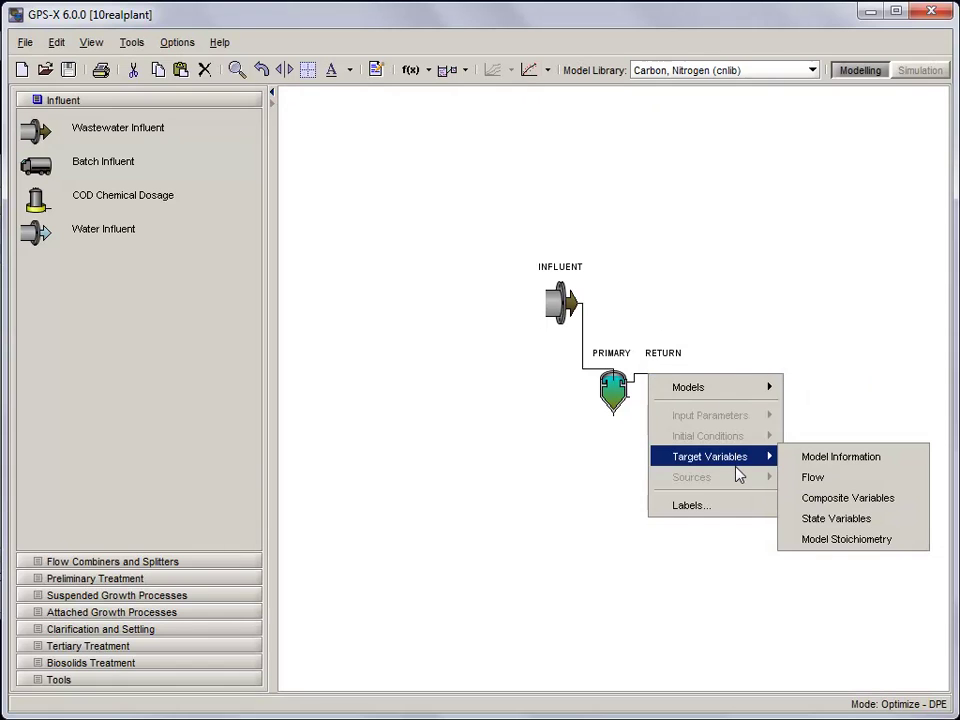
{"action": "left_click", "coordinate": [829, 503]}
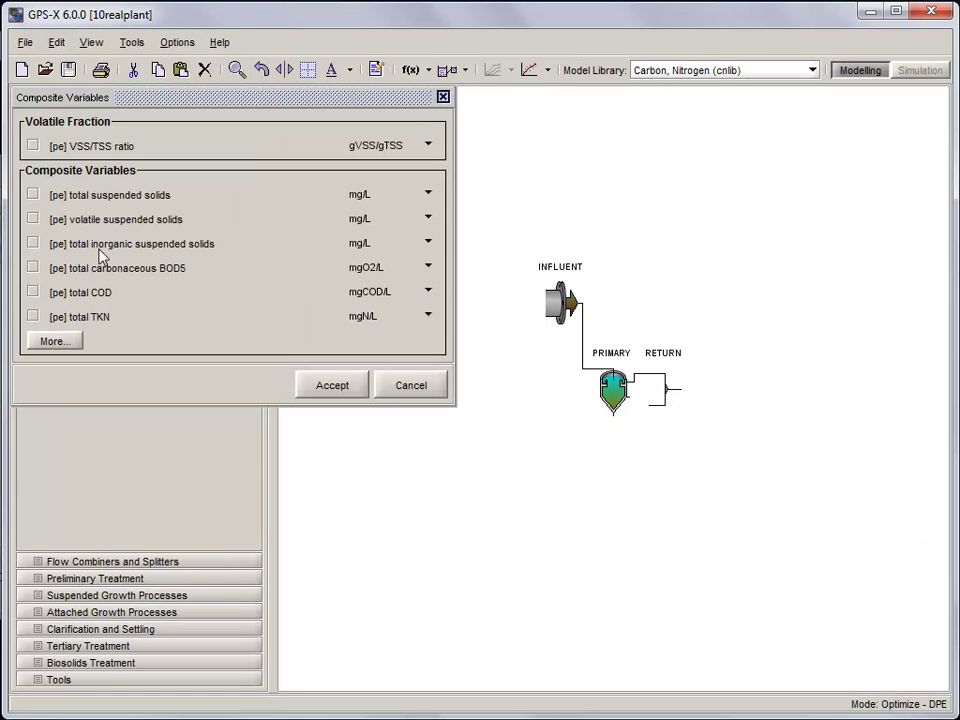
{"action": "left_click", "coordinate": [33, 196]}
{"action": "left_click", "coordinate": [322, 386]}
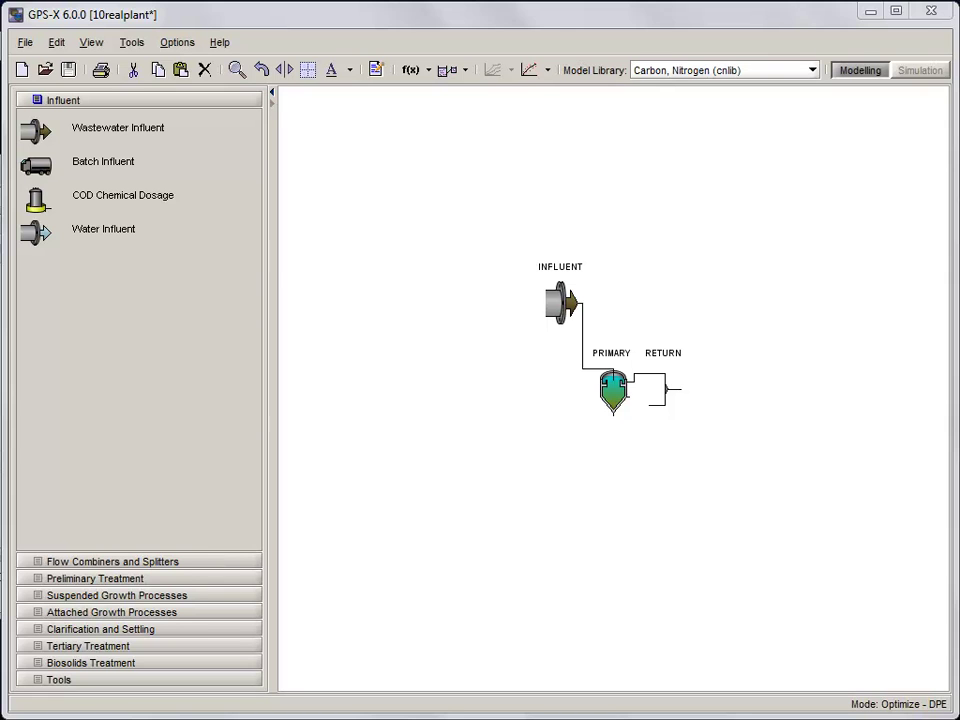
{"action": "left_click", "coordinate": [529, 72]}
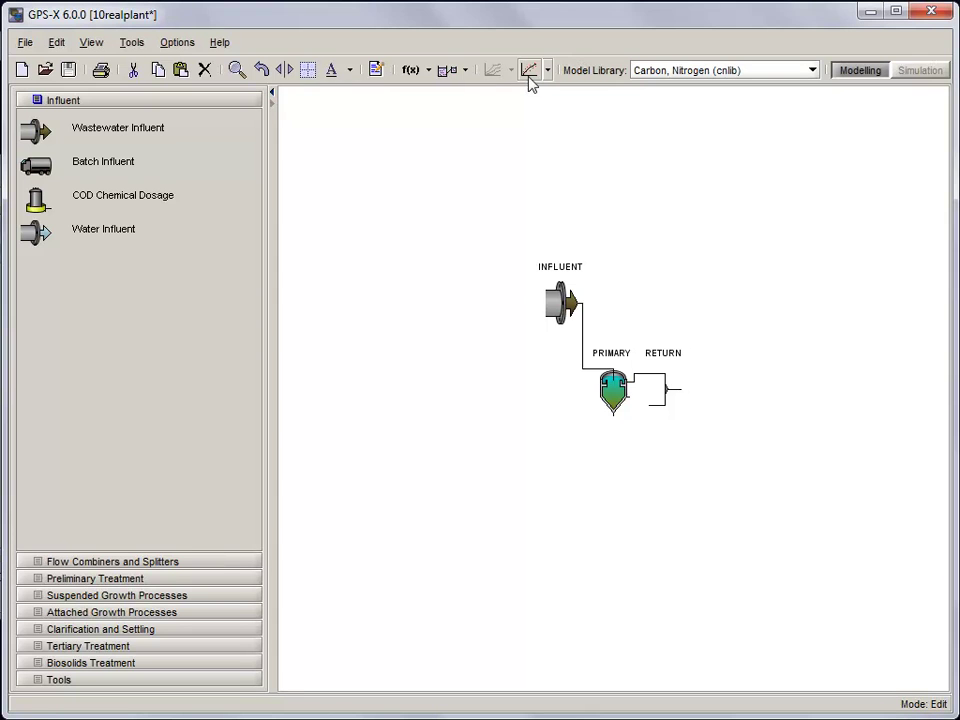
- In the Optimizer input parameters, enter DPE timewindow 0.4 and parameter tolerance 0.001, and accept
{"action": "left_click", "coordinate": [190, 45]}
{"action": "mouse_move", "coordinate": [209, 91]}
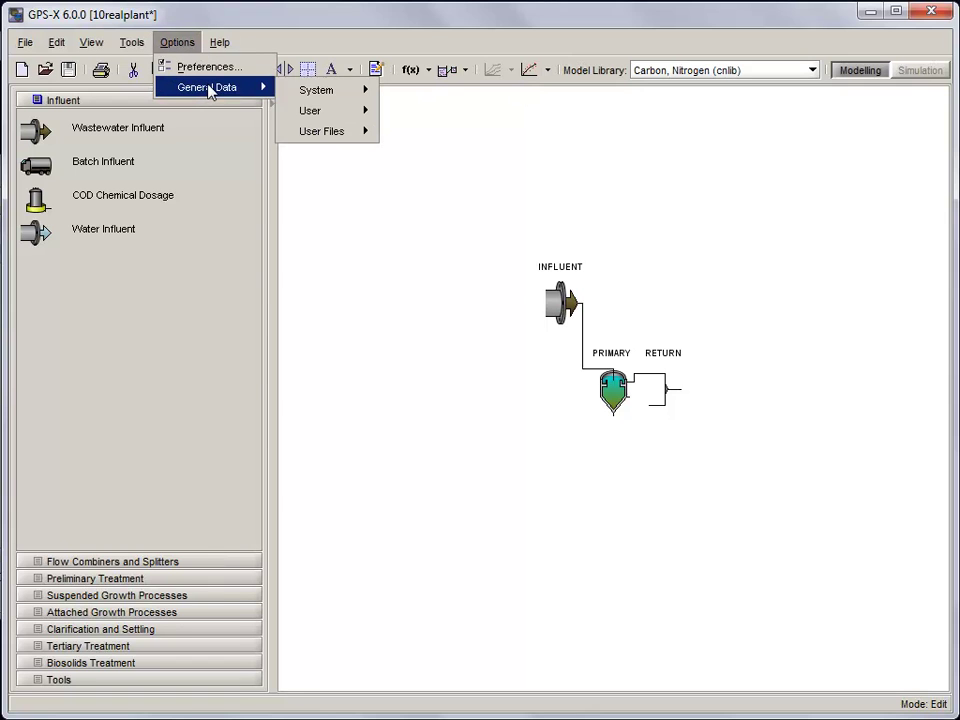
{"action": "mouse_move", "coordinate": [308, 88]}
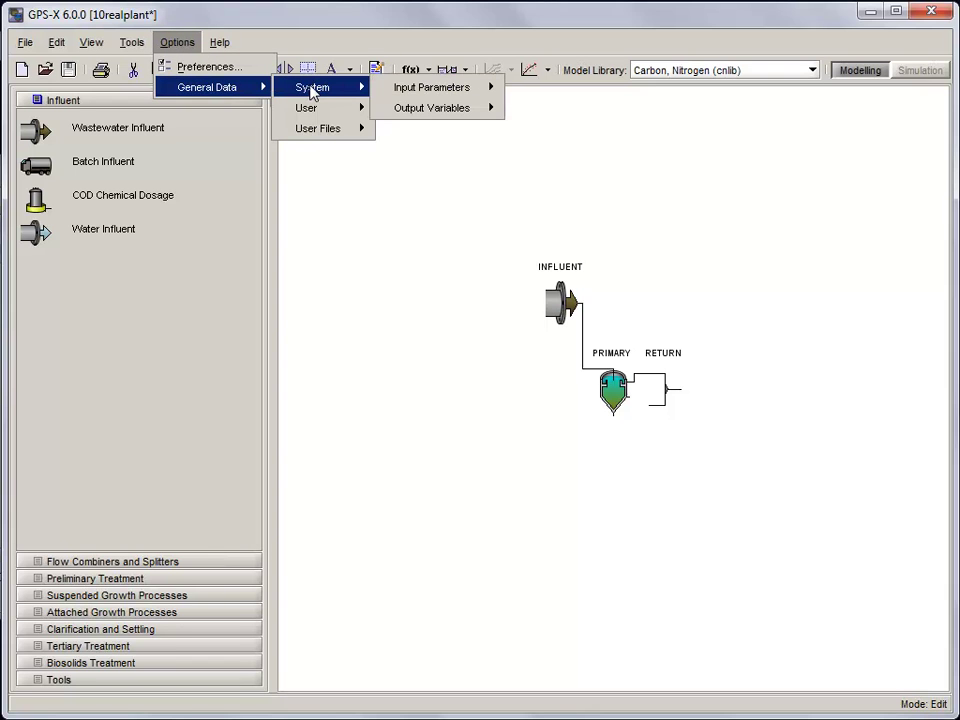
{"action": "mouse_move", "coordinate": [411, 93]}
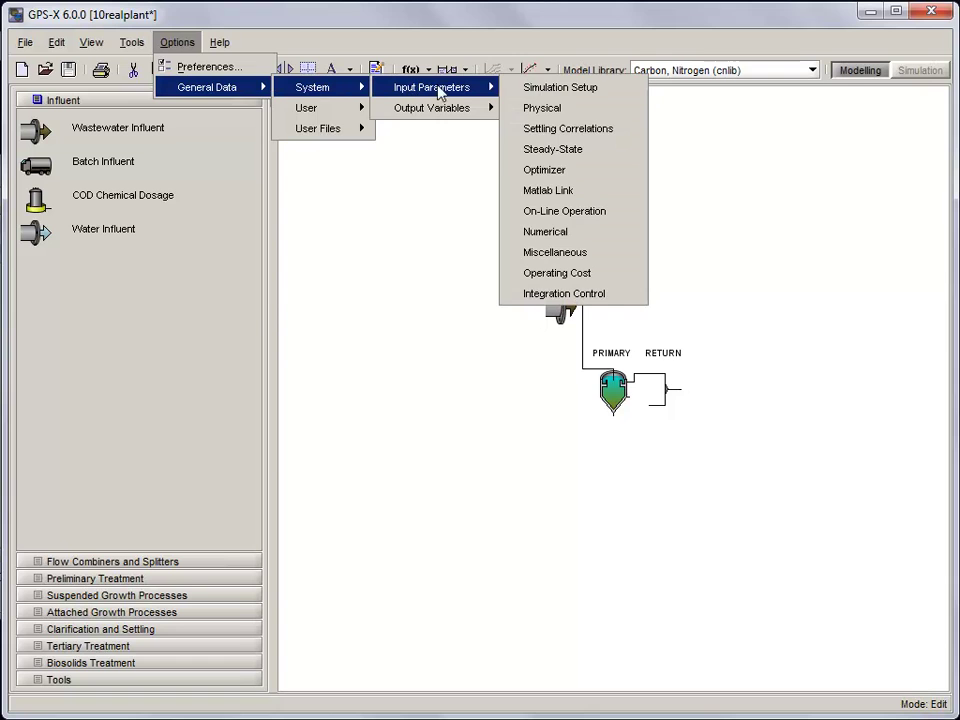
{"action": "left_click", "coordinate": [525, 172]}
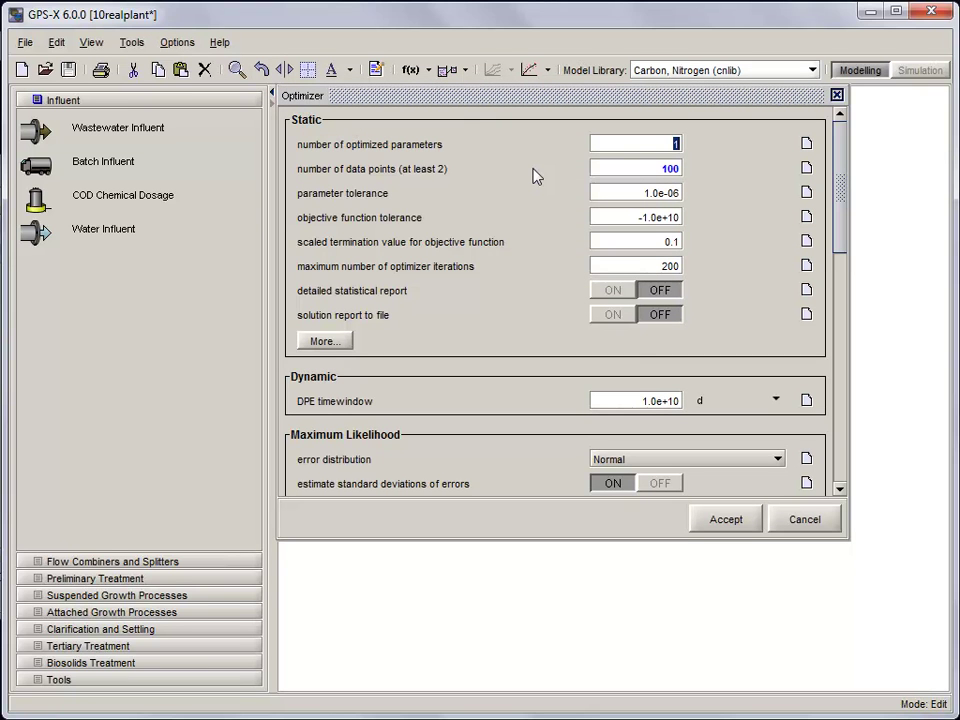
{"action": "left_click", "coordinate": [641, 399]}
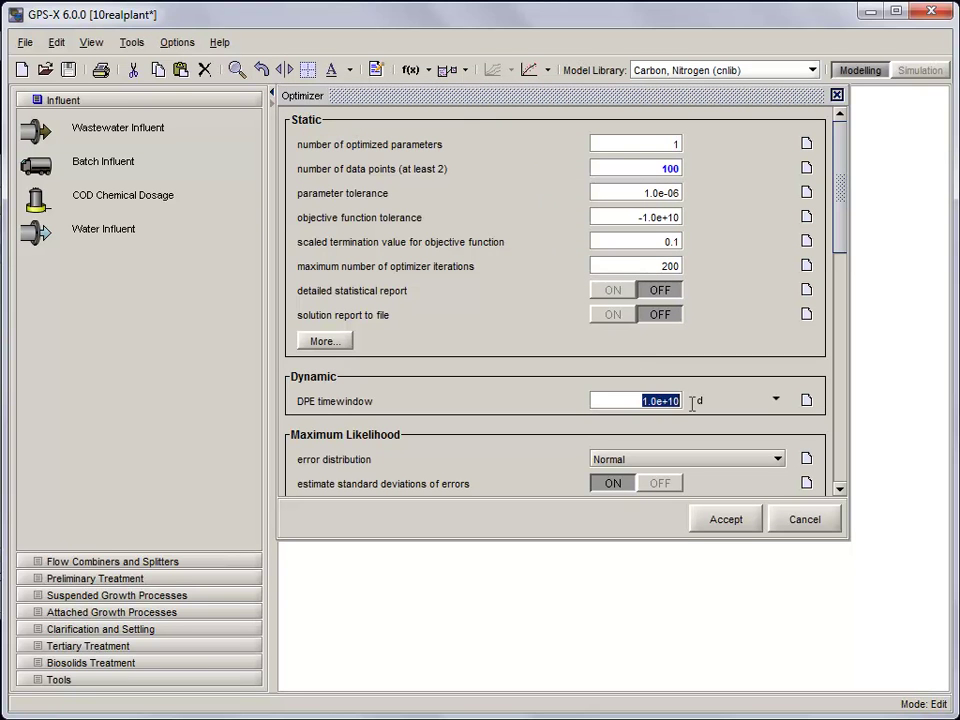
{"action": "type", "text": "0.4"}
{"action": "left_click_drag", "start_coordinate": [641, 193], "coordinate": [698, 203]}
{"action": "type", "text": "0.001"}
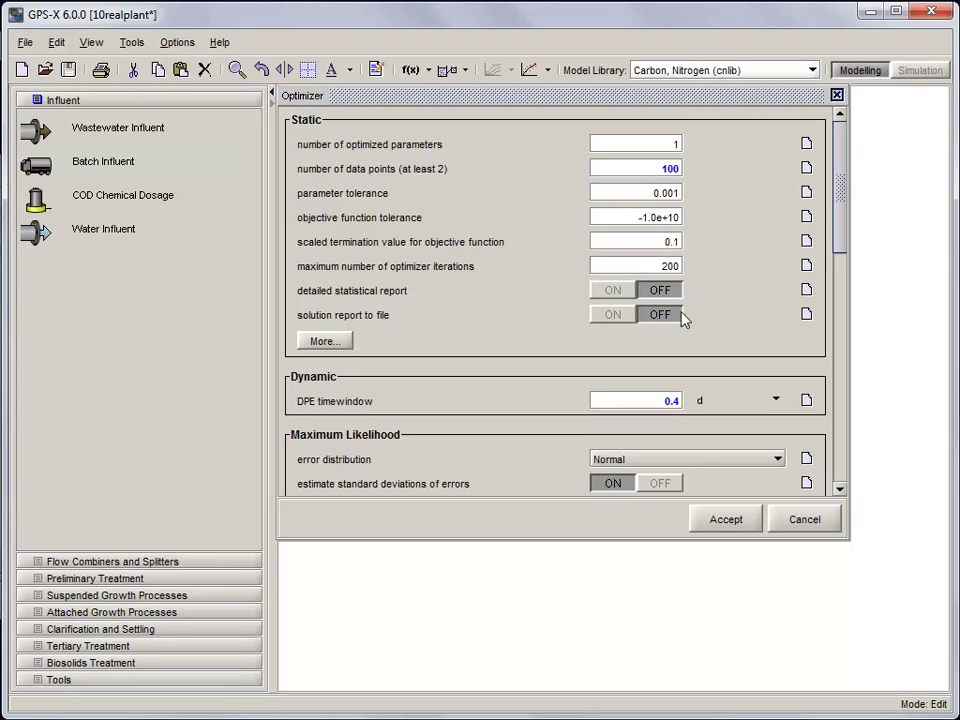
{"action": "left_click", "coordinate": [716, 522]}
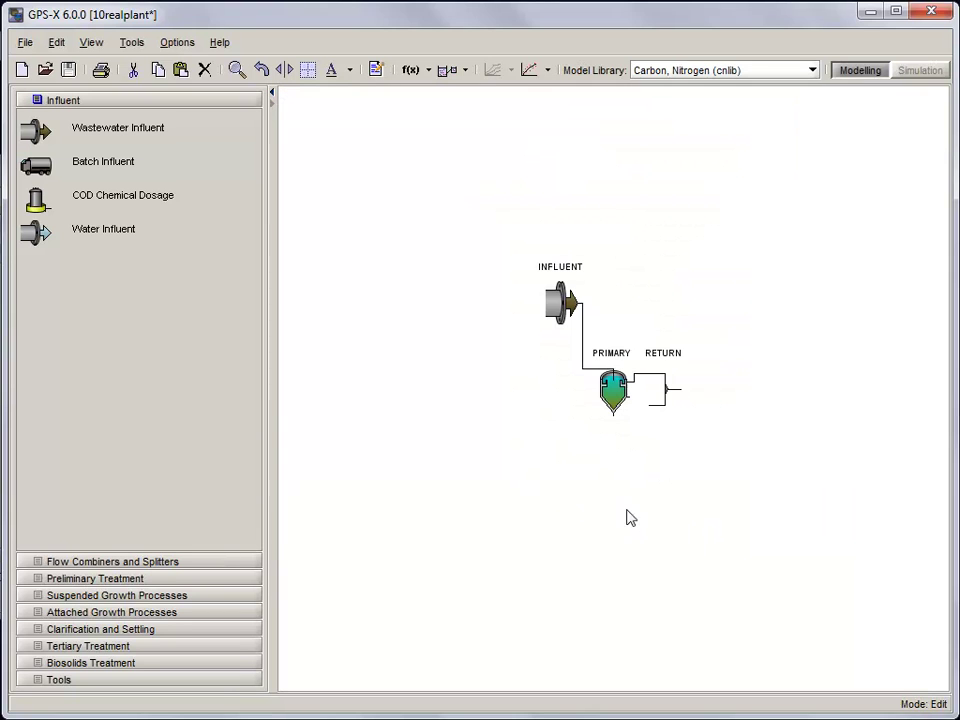
- Save the project, go to Simulation mode, and choose Rebuild Model
{"action": "left_click", "coordinate": [67, 69]}
{"action": "left_click", "coordinate": [900, 72]}
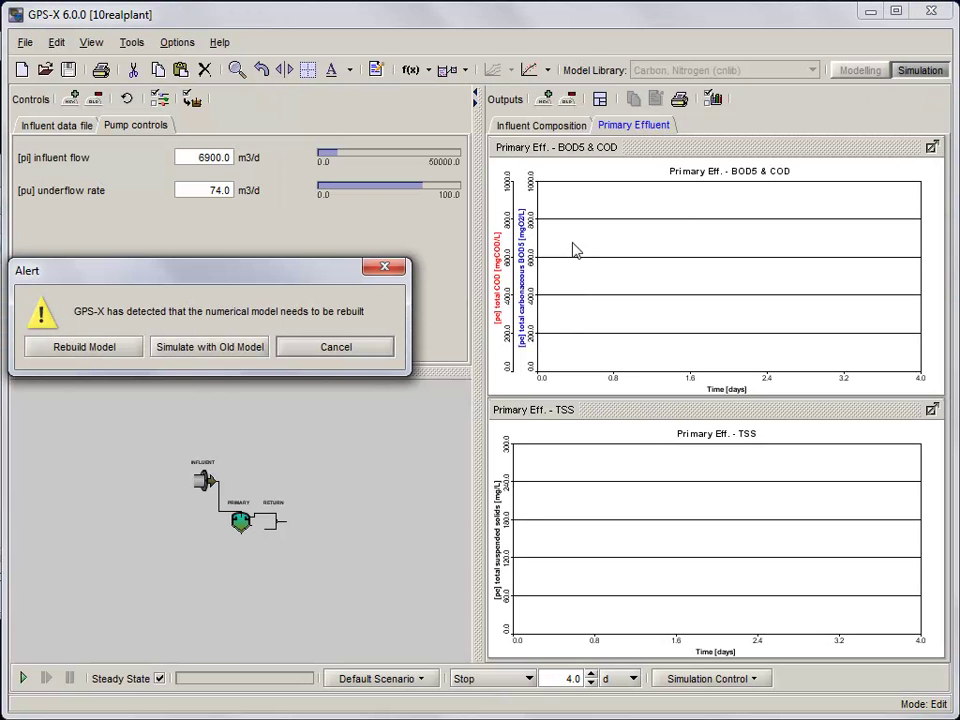
{"action": "left_click", "coordinate": [84, 347]}
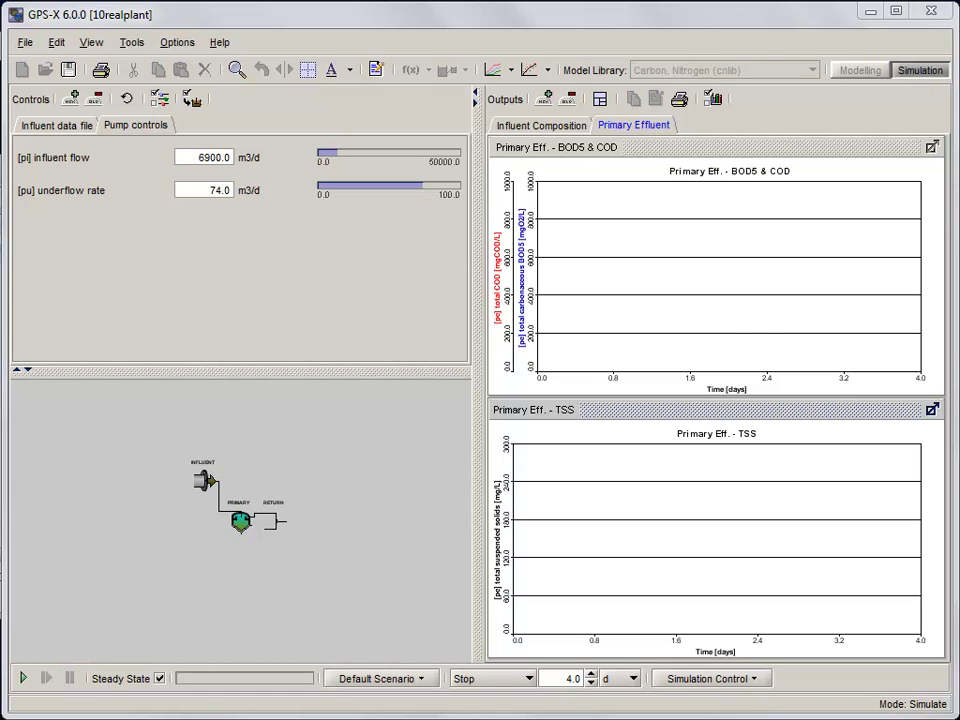
- Add the clarifier's flocculant zone settling parameter from Settling inputs to the Controls
{"action": "scroll", "coordinate": [240, 520], "scroll_direction": "up", "scroll_amount": 2}
{"action": "right_click", "coordinate": [246, 527]}
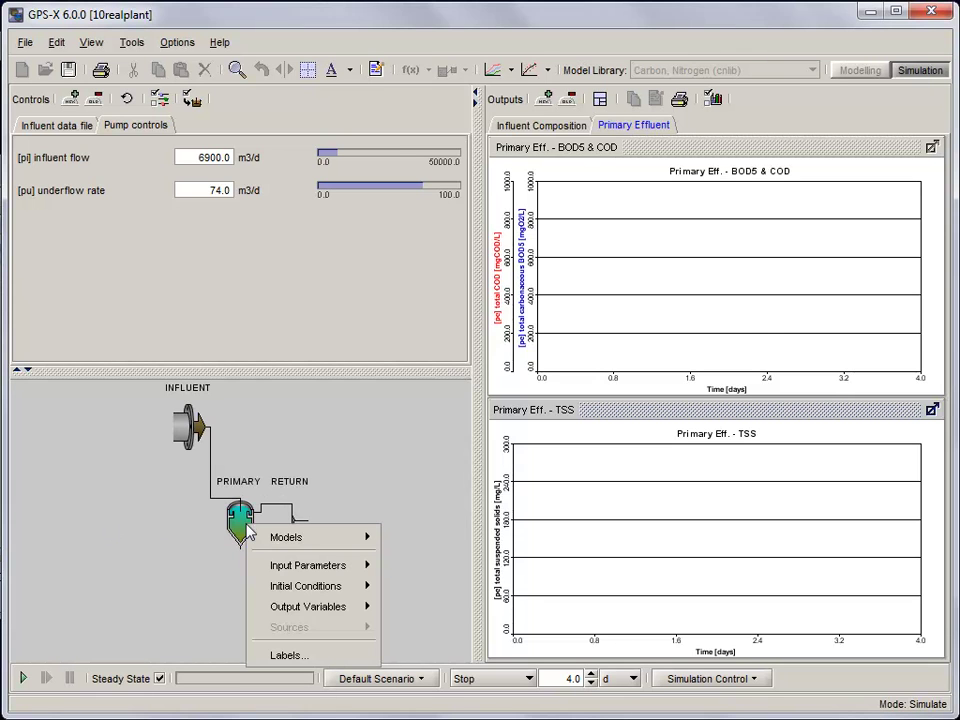
{"action": "mouse_move", "coordinate": [330, 565]}
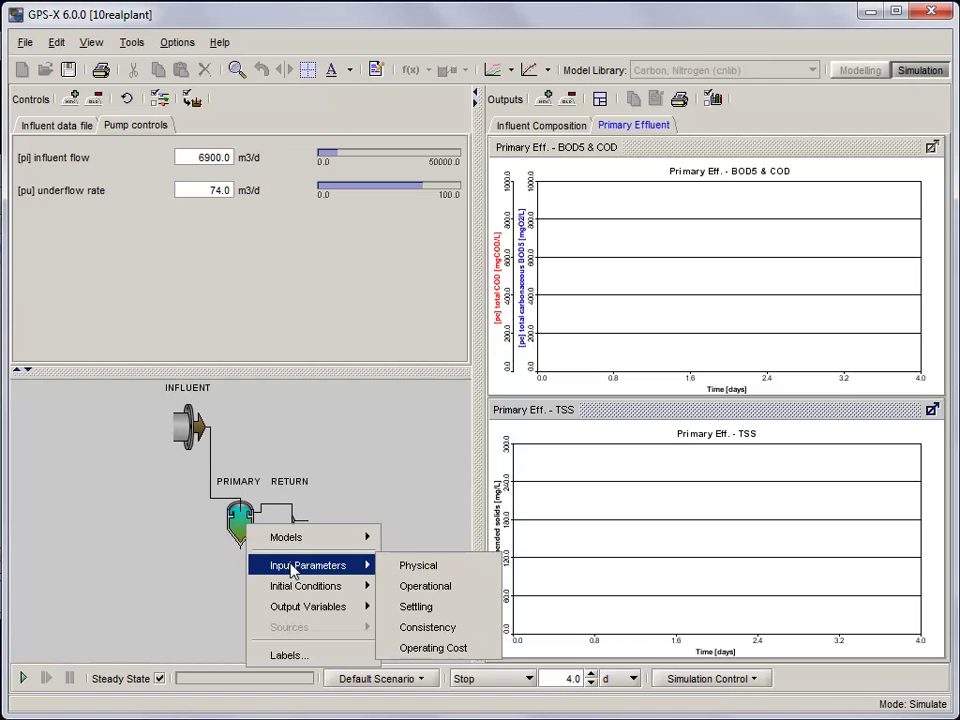
{"action": "left_click", "coordinate": [420, 606]}
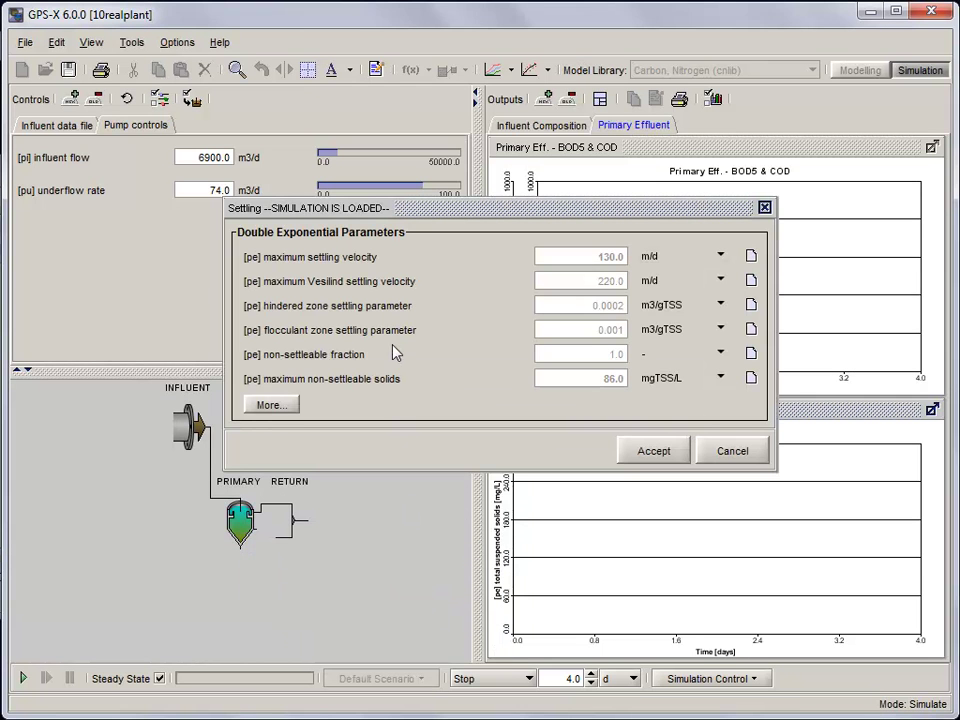
{"action": "left_click_drag", "start_coordinate": [392, 331], "coordinate": [190, 132]}
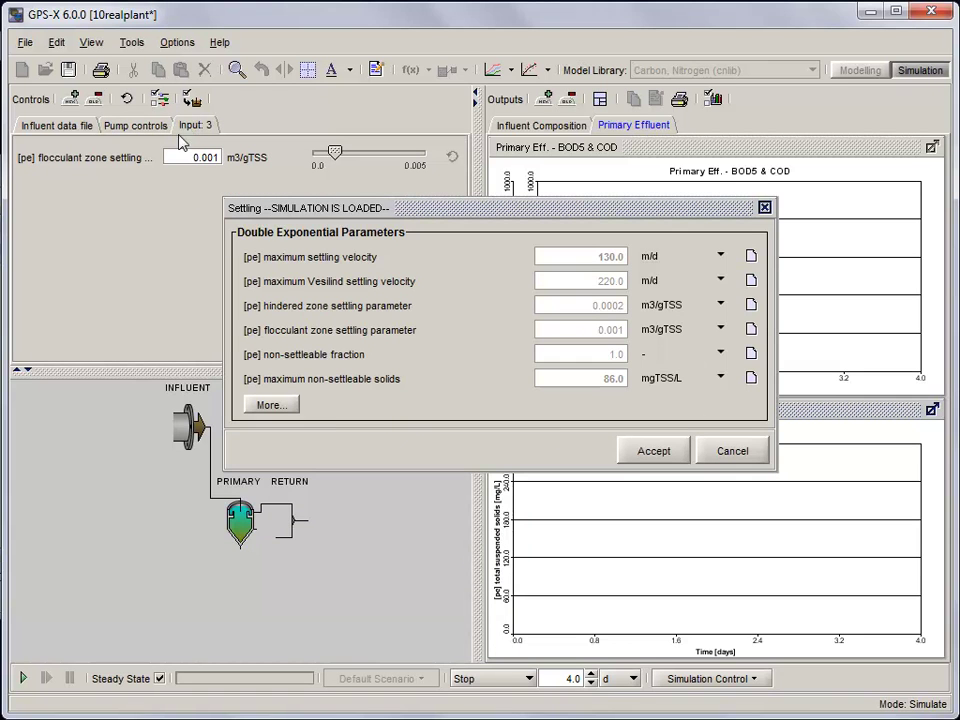
{"action": "left_click", "coordinate": [657, 457]}
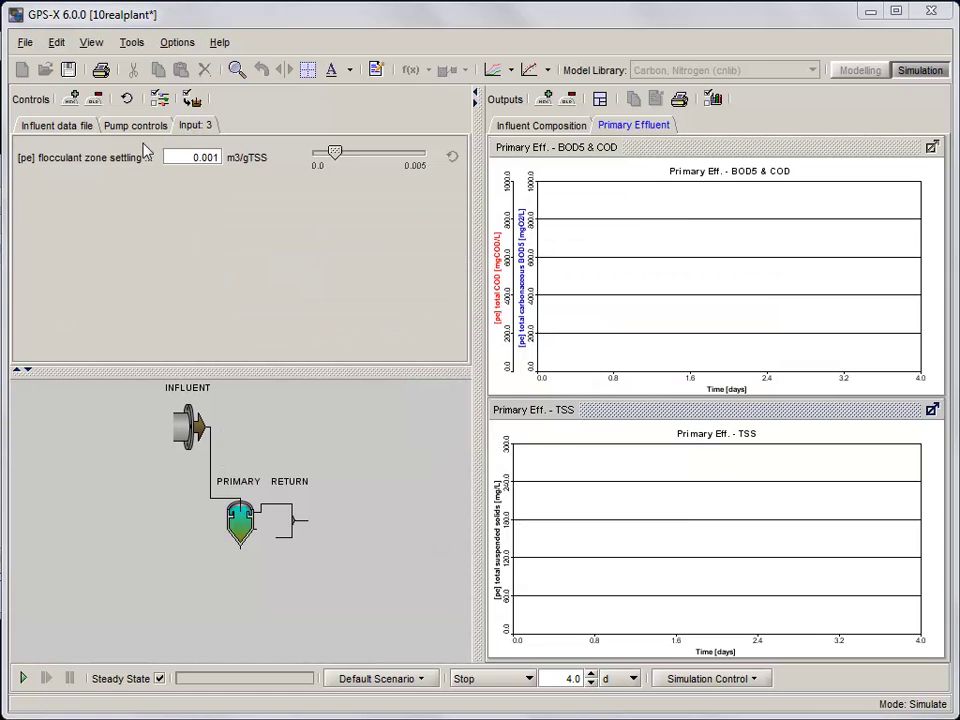
- Set the flocculant settling control's minimum to 0.0001 and its type to Optimize
{"action": "left_click", "coordinate": [163, 100]}
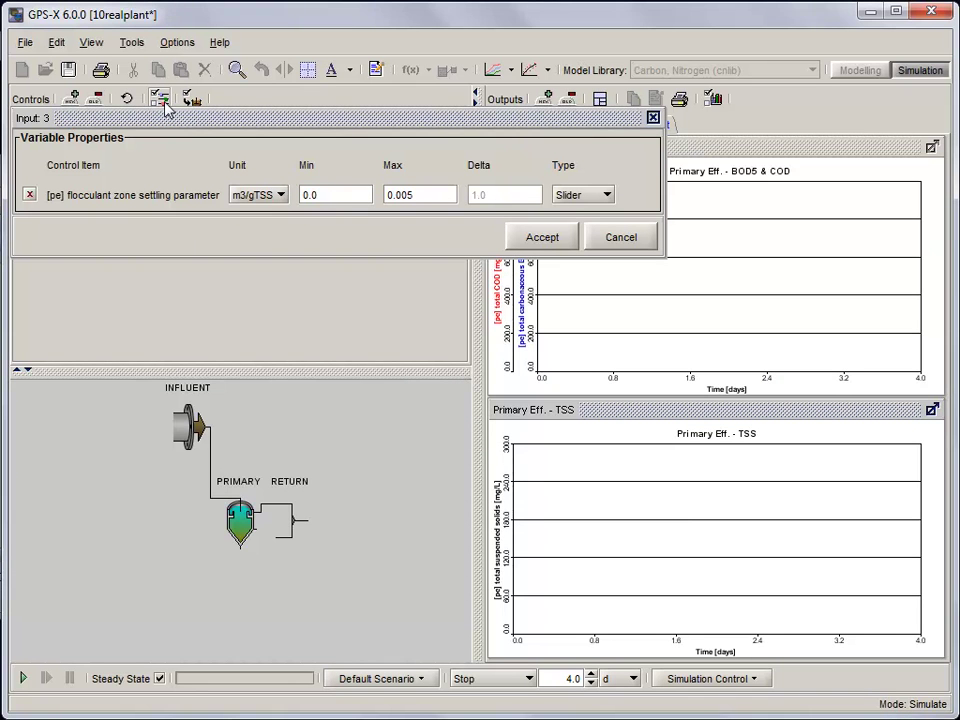
{"action": "left_click_drag", "start_coordinate": [343, 192], "coordinate": [298, 203]}
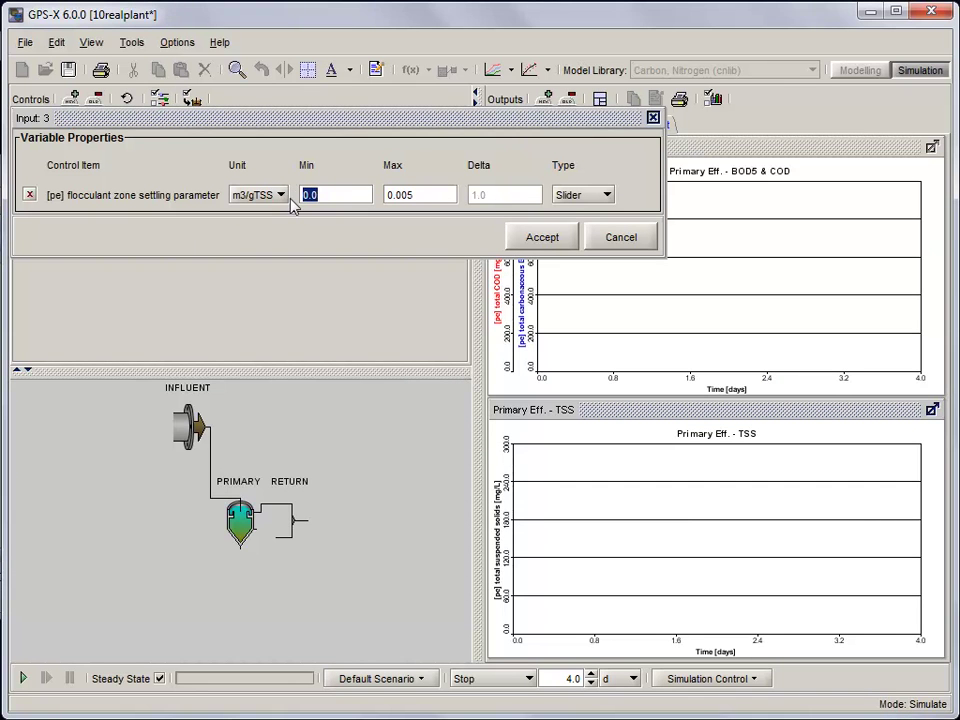
{"action": "type", "text": "0.0001"}
{"action": "left_click", "coordinate": [575, 197]}
{"action": "left_click", "coordinate": [581, 261]}
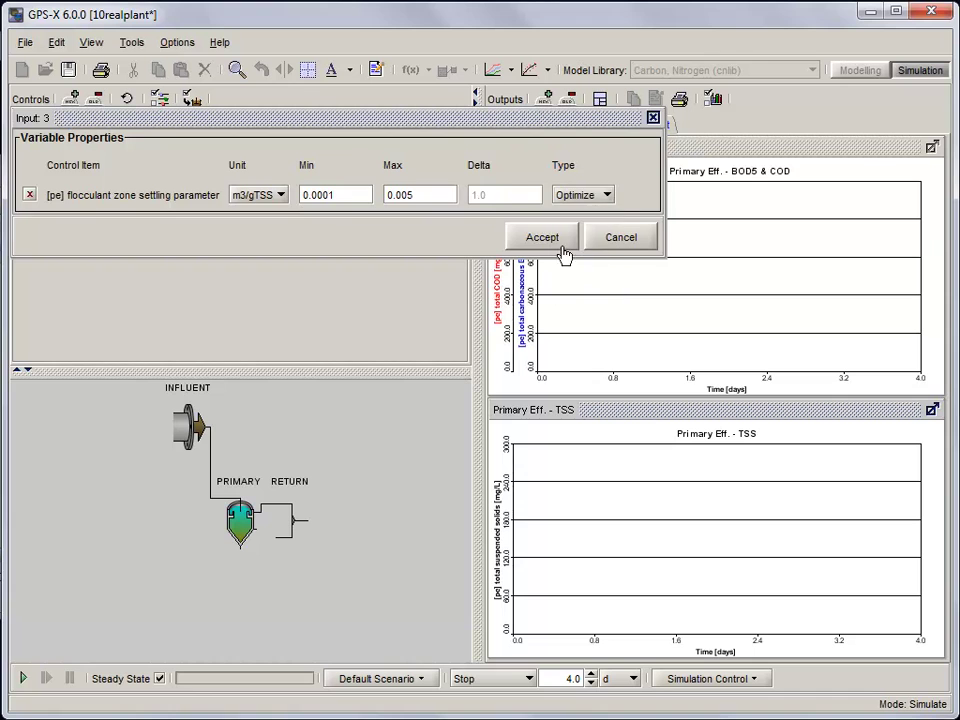
{"action": "left_click", "coordinate": [548, 245]}
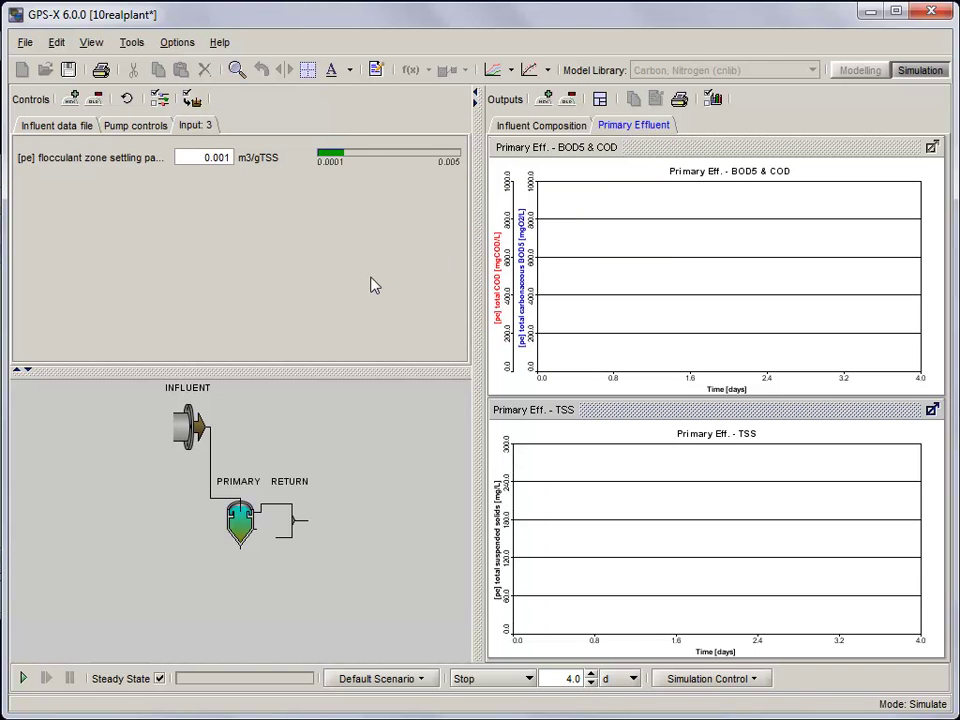
- Save, rebuild the model via Tools > Build in Modelling, and return to Simulation mode
{"action": "left_click", "coordinate": [68, 69]}
{"action": "left_click", "coordinate": [862, 72]}
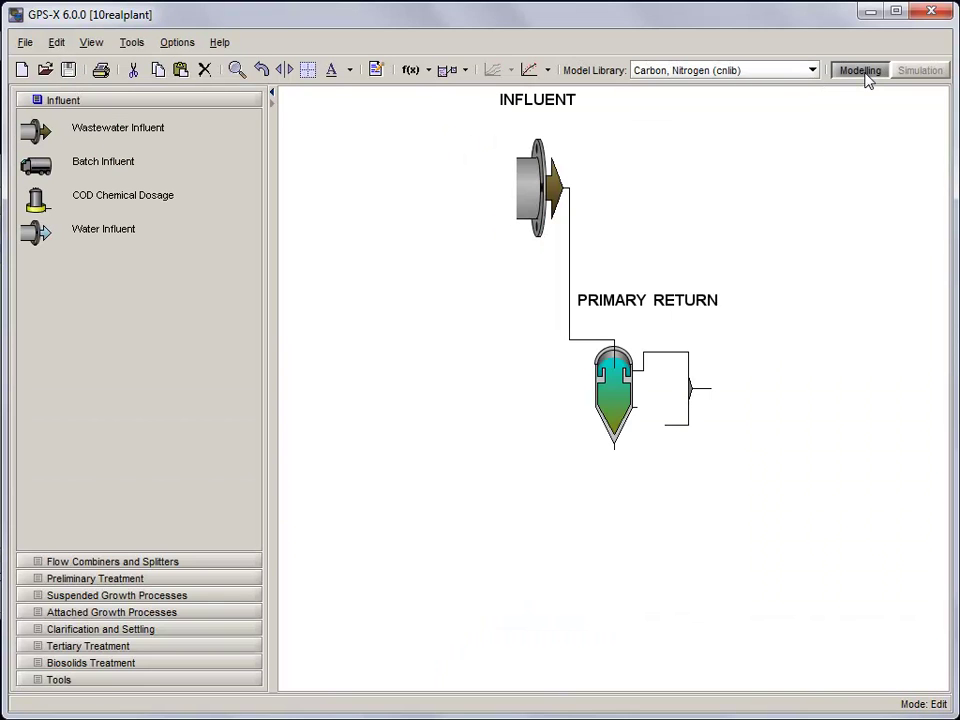
{"action": "left_click", "coordinate": [131, 43]}
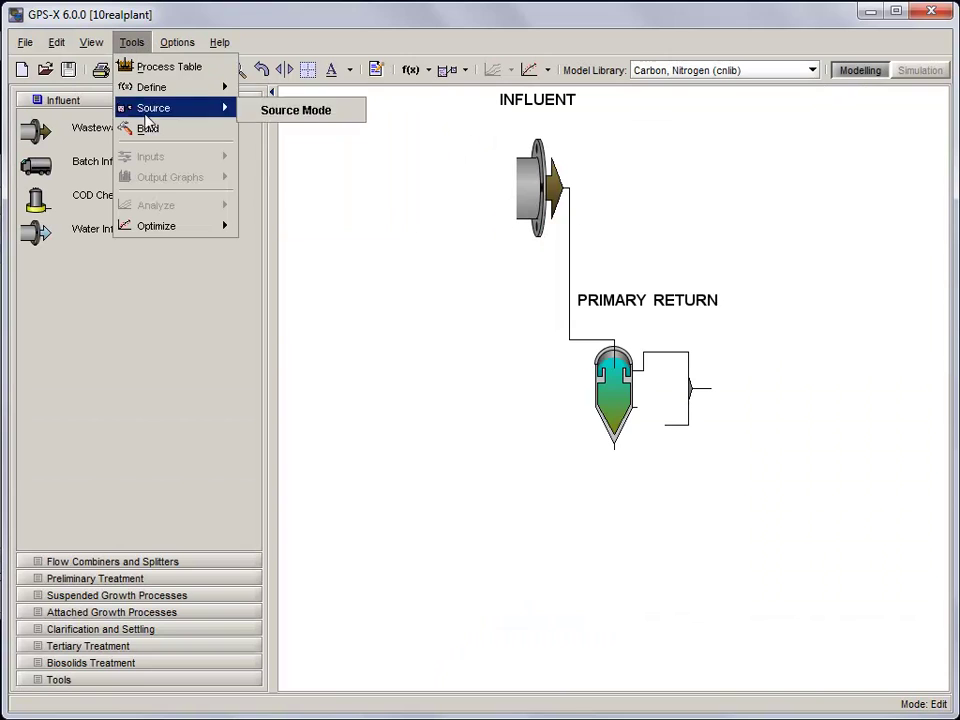
{"action": "left_click", "coordinate": [146, 128]}
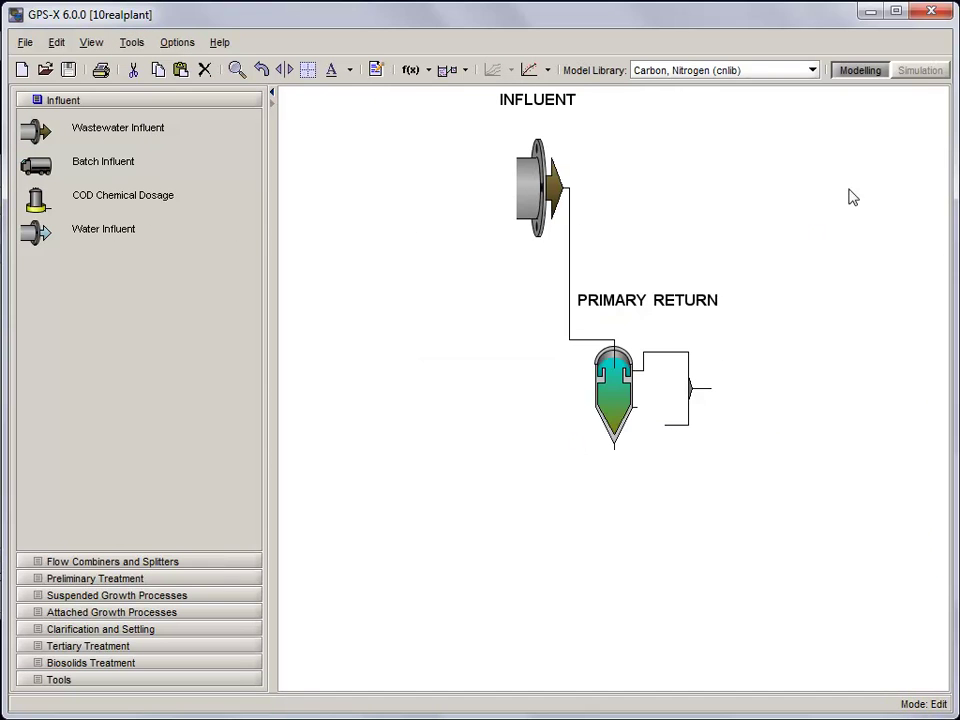
{"action": "left_click", "coordinate": [920, 71]}
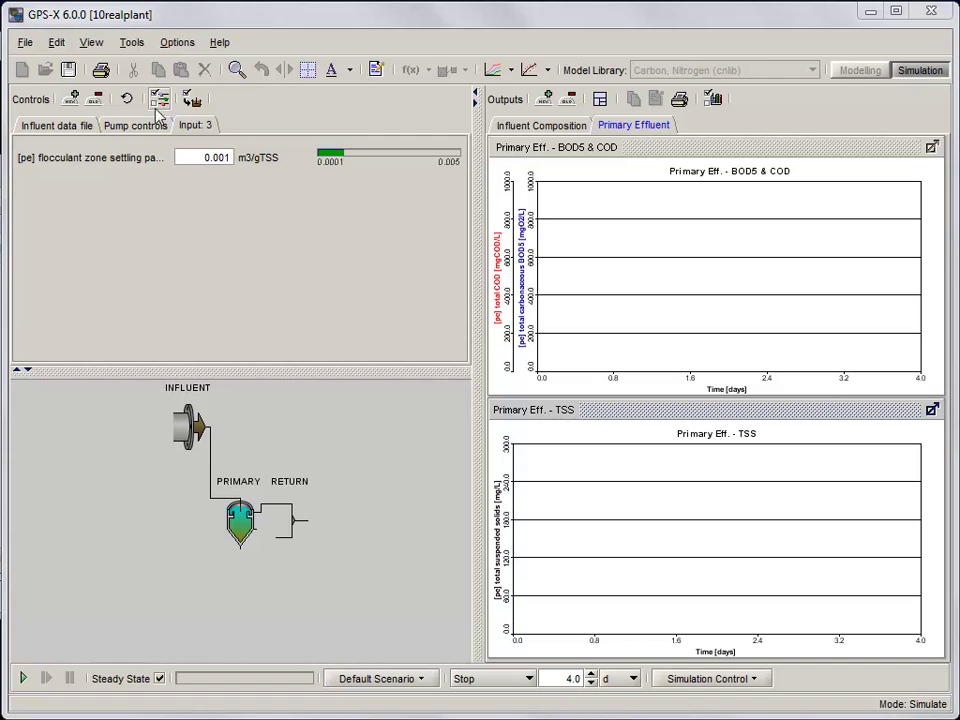
- Add the optimizer's DPE timewindow parameter to the Pump controls tab
{"action": "left_click", "coordinate": [176, 42]}
{"action": "mouse_move", "coordinate": [188, 90]}
{"action": "mouse_move", "coordinate": [296, 91]}
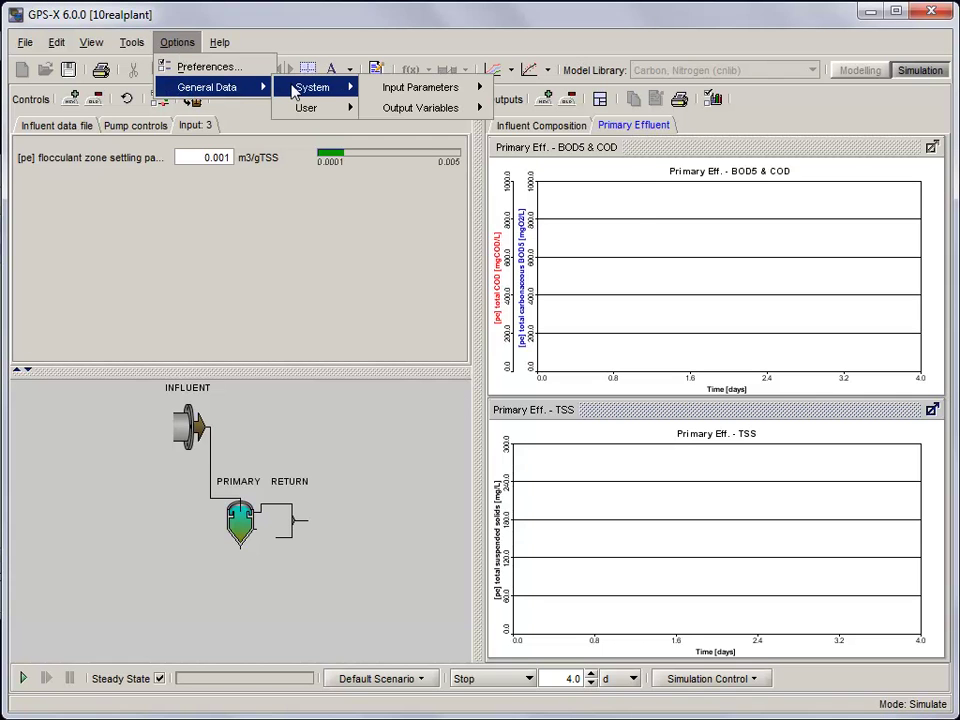
{"action": "mouse_move", "coordinate": [403, 94]}
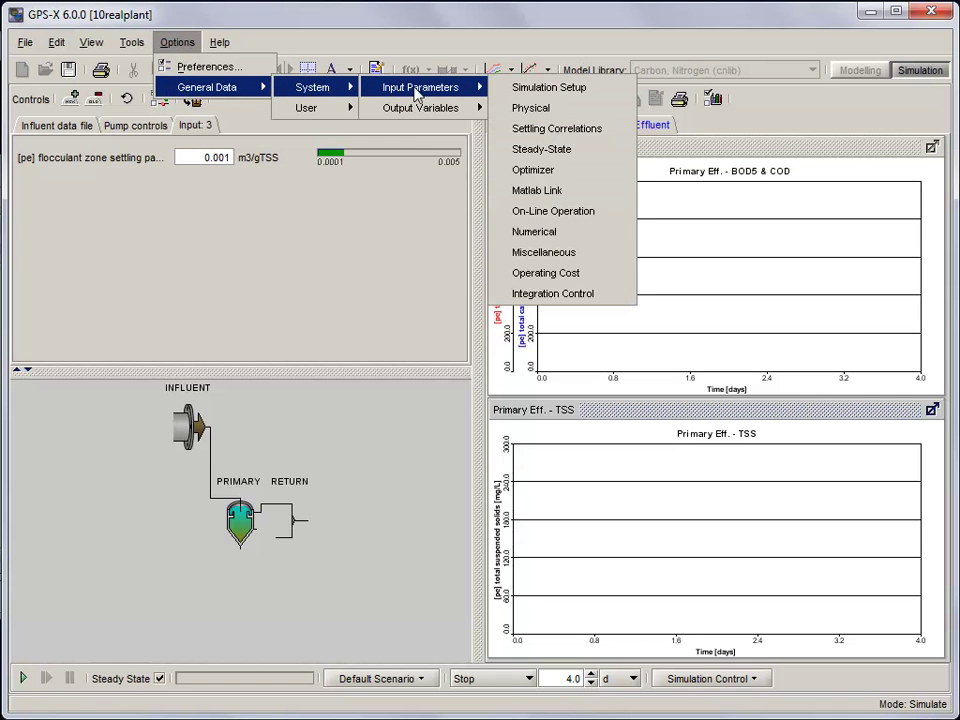
{"action": "left_click", "coordinate": [532, 170]}
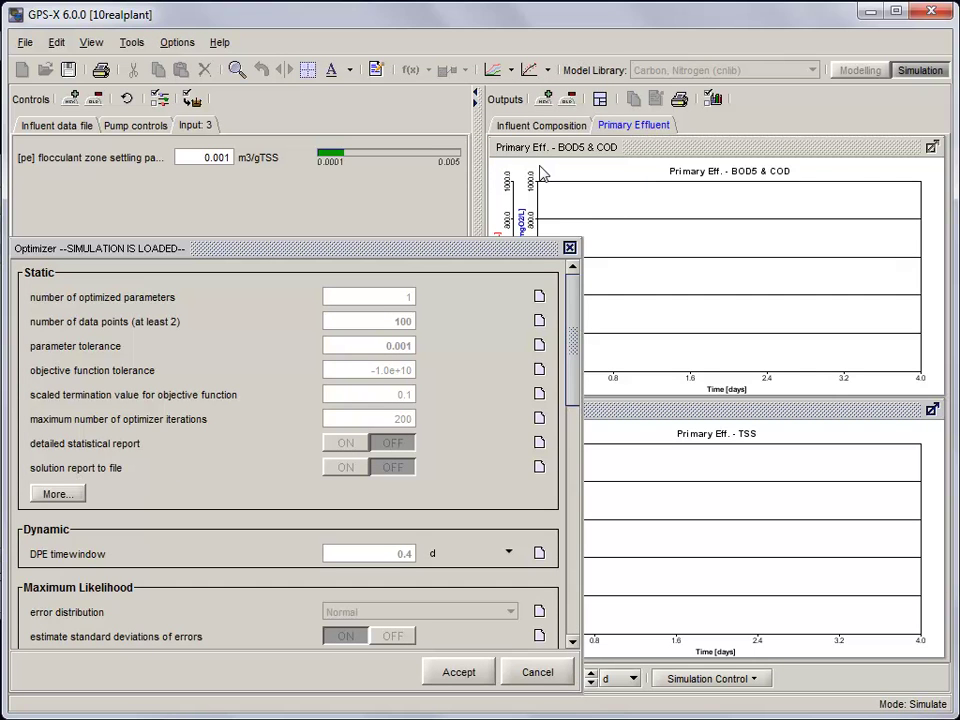
{"action": "left_click_drag", "start_coordinate": [75, 555], "coordinate": [168, 330]}
{"action": "left_click_drag", "start_coordinate": [120, 130], "coordinate": [121, 132]}
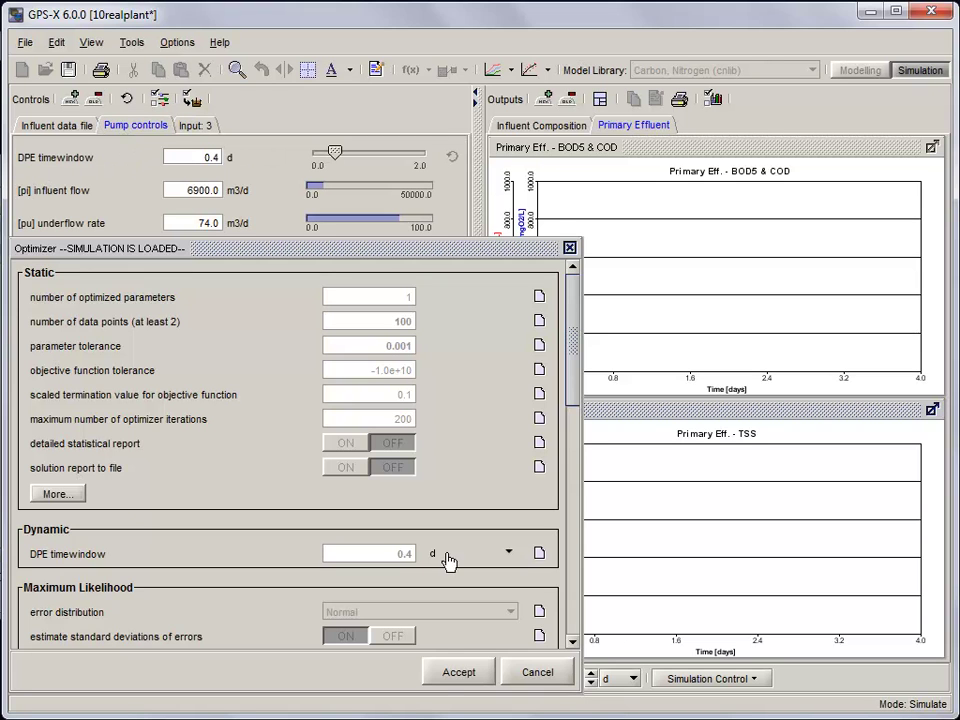
{"action": "left_click", "coordinate": [445, 676]}
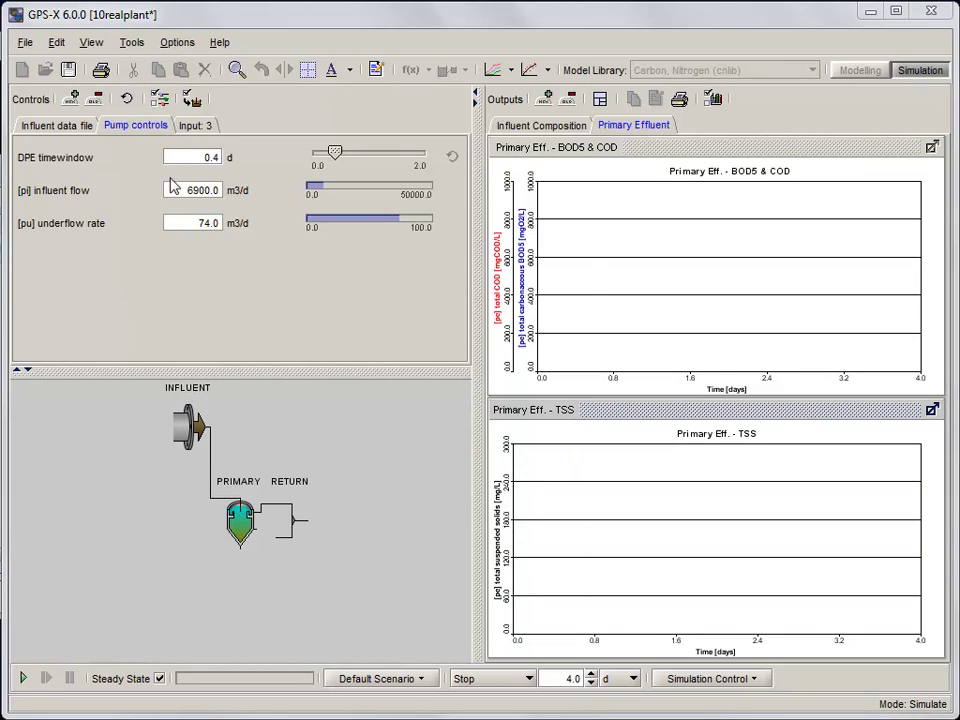
- Raise the DPE timewindow control's maximum to 4 days
{"action": "left_click", "coordinate": [162, 99]}
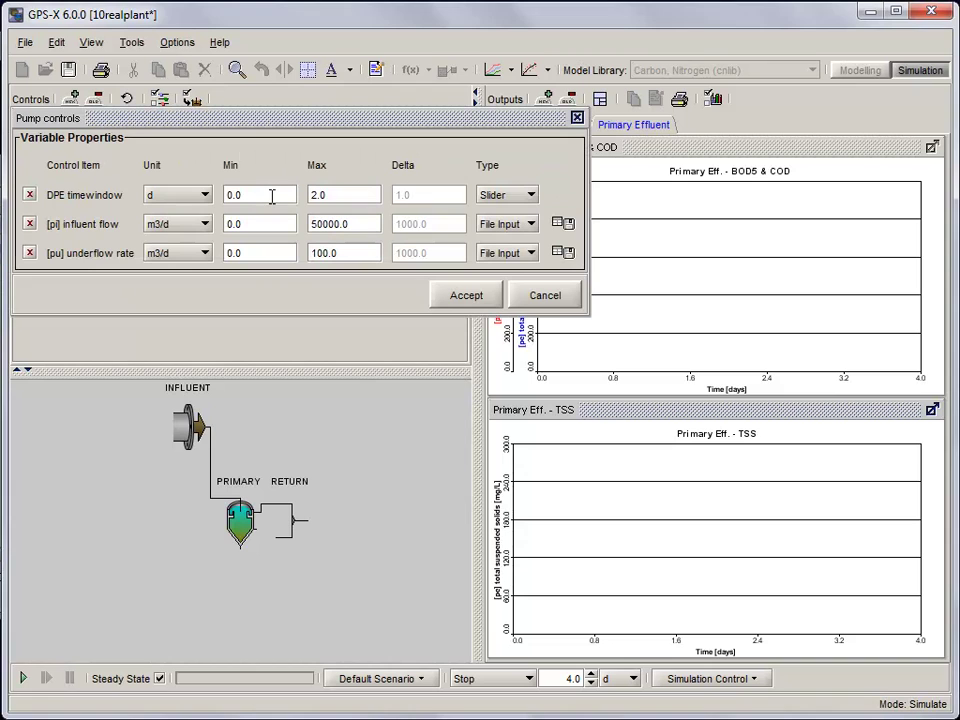
{"action": "left_click_drag", "start_coordinate": [369, 197], "coordinate": [273, 198]}
{"action": "type", "text": "4"}
{"action": "left_click", "coordinate": [473, 298]}
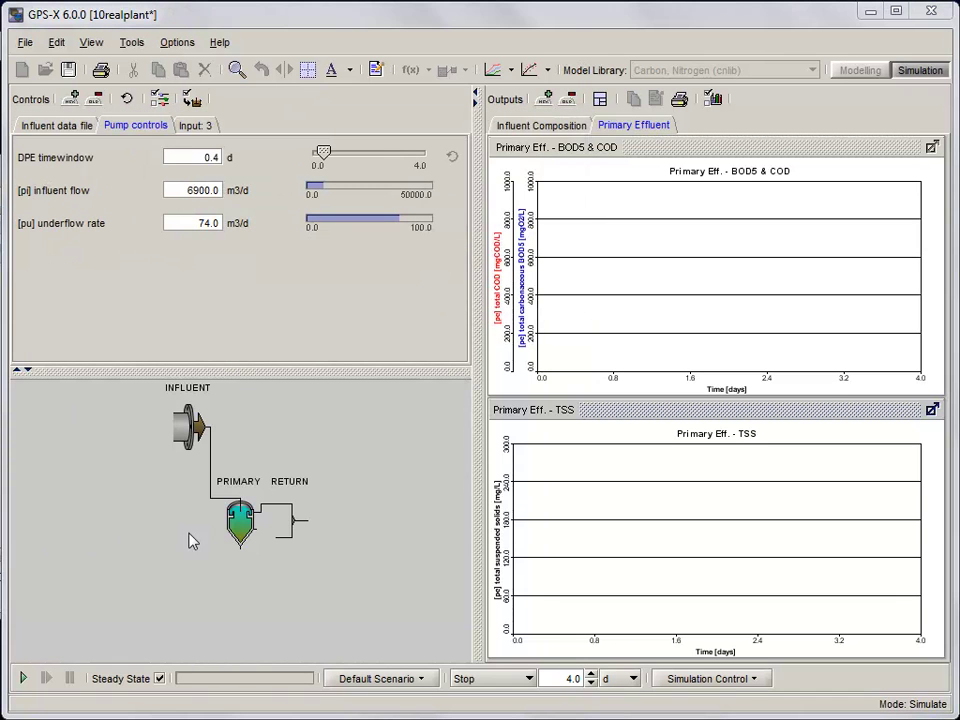
- Plot the clarifier's flocculant zone settling parameter in a new output graph
{"action": "right_click", "coordinate": [257, 515]}
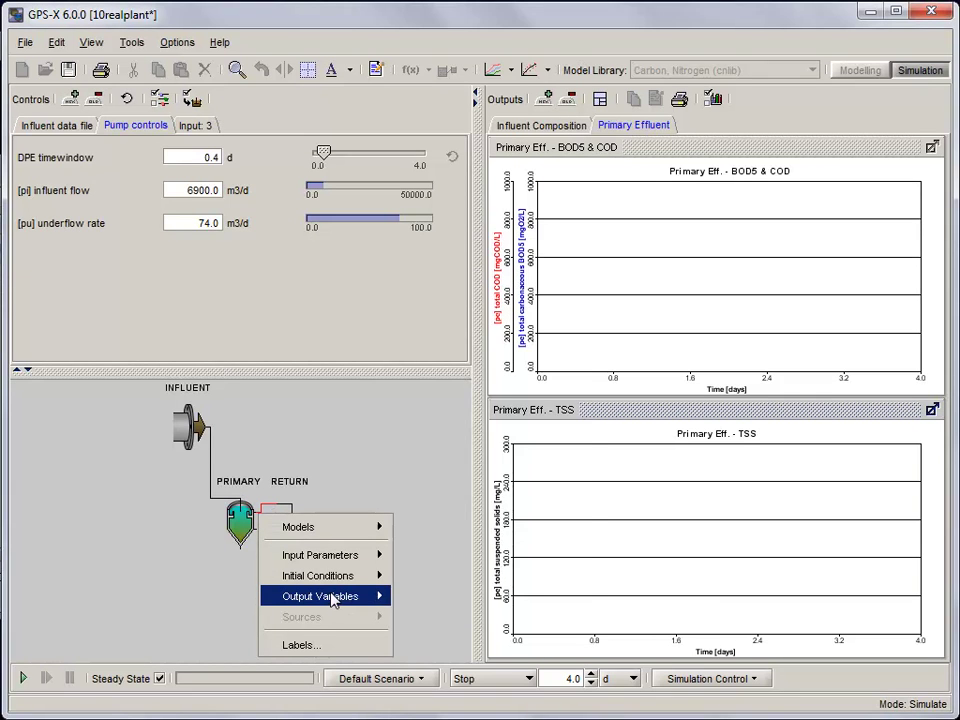
{"action": "mouse_move", "coordinate": [278, 598]}
{"action": "mouse_move", "coordinate": [415, 597]}
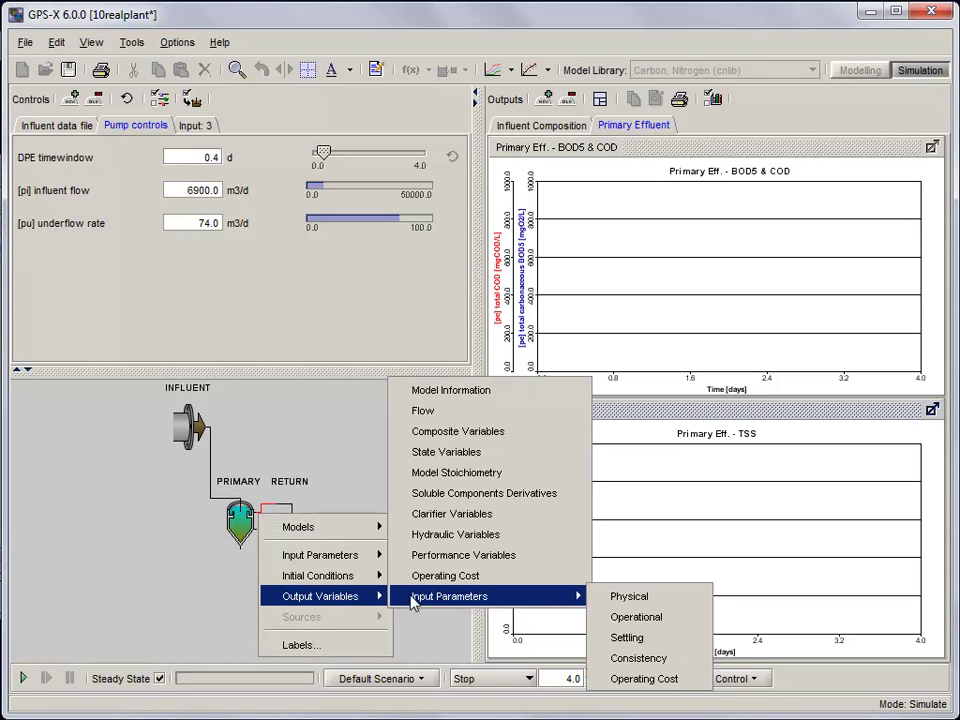
{"action": "left_click", "coordinate": [627, 637]}
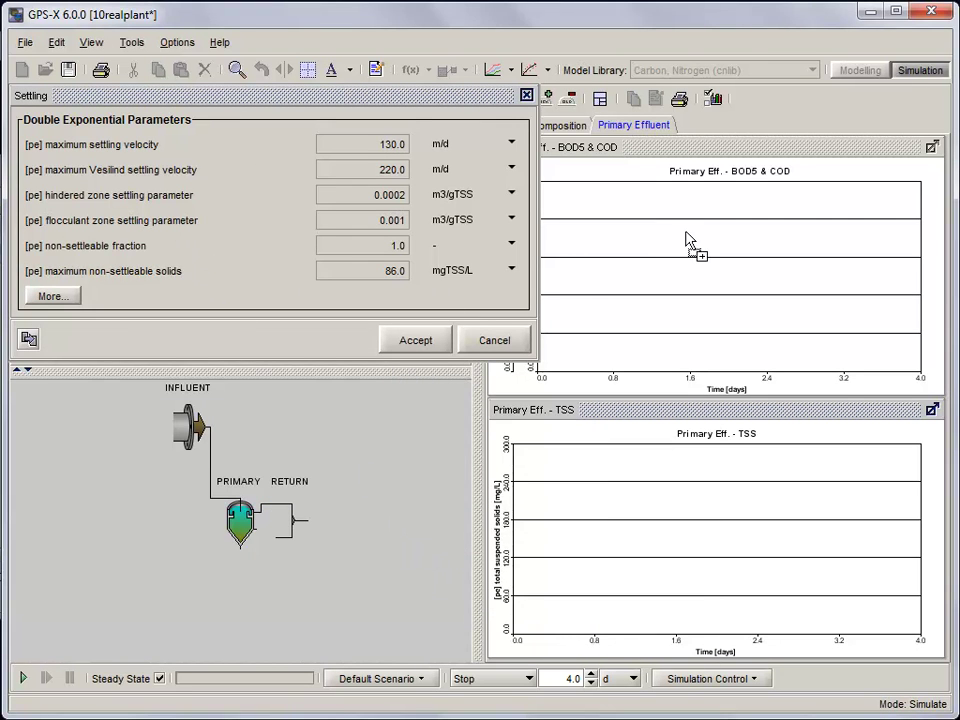
{"action": "left_click_drag", "start_coordinate": [687, 240], "coordinate": [707, 129]}
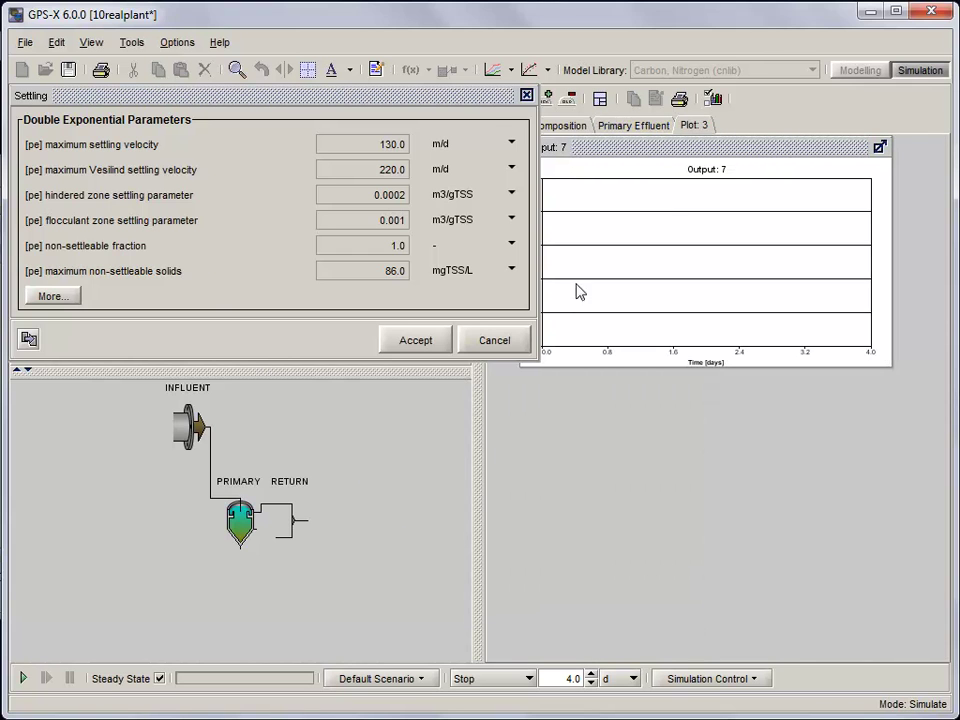
{"action": "left_click", "coordinate": [405, 345]}
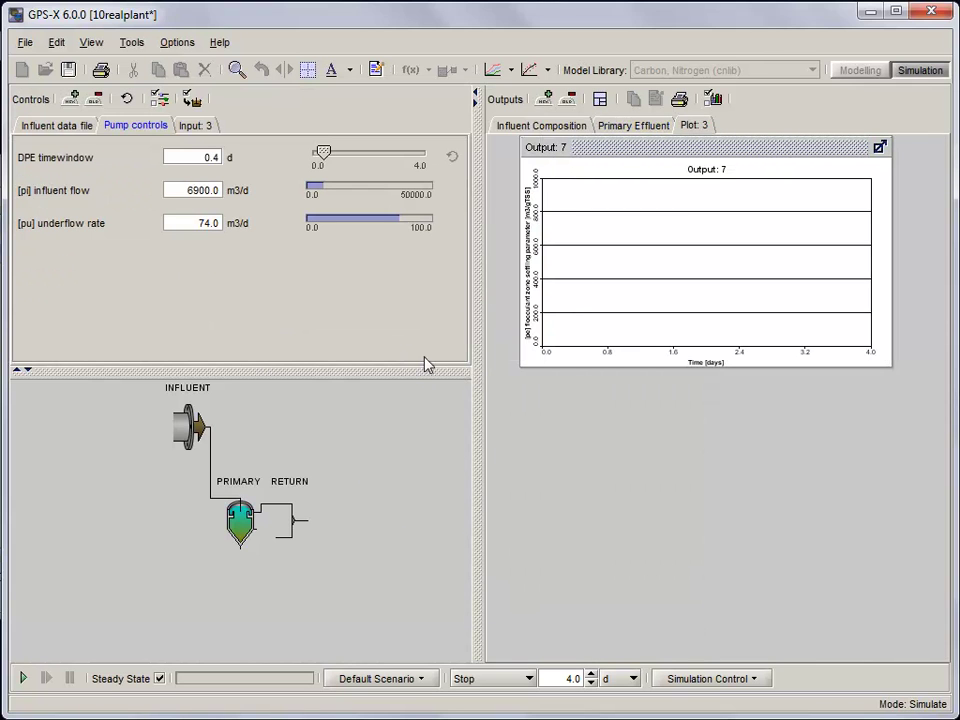
- Set the new graph's y-axis range from 0.0001 to 0.003
{"action": "left_click", "coordinate": [716, 100]}
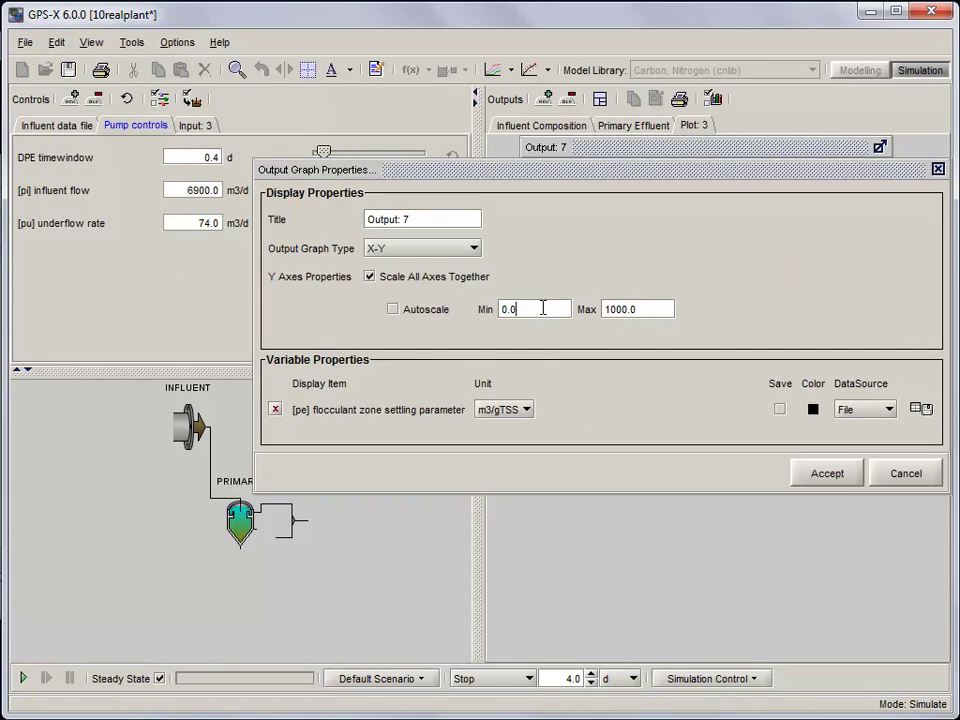
{"action": "left_click_drag", "start_coordinate": [544, 308], "coordinate": [490, 314]}
{"action": "type", "text": "0.0001"}
{"action": "left_click_drag", "start_coordinate": [643, 311], "coordinate": [585, 318]}
{"action": "type", "text": "0.003"}
{"action": "left_click", "coordinate": [800, 470]}
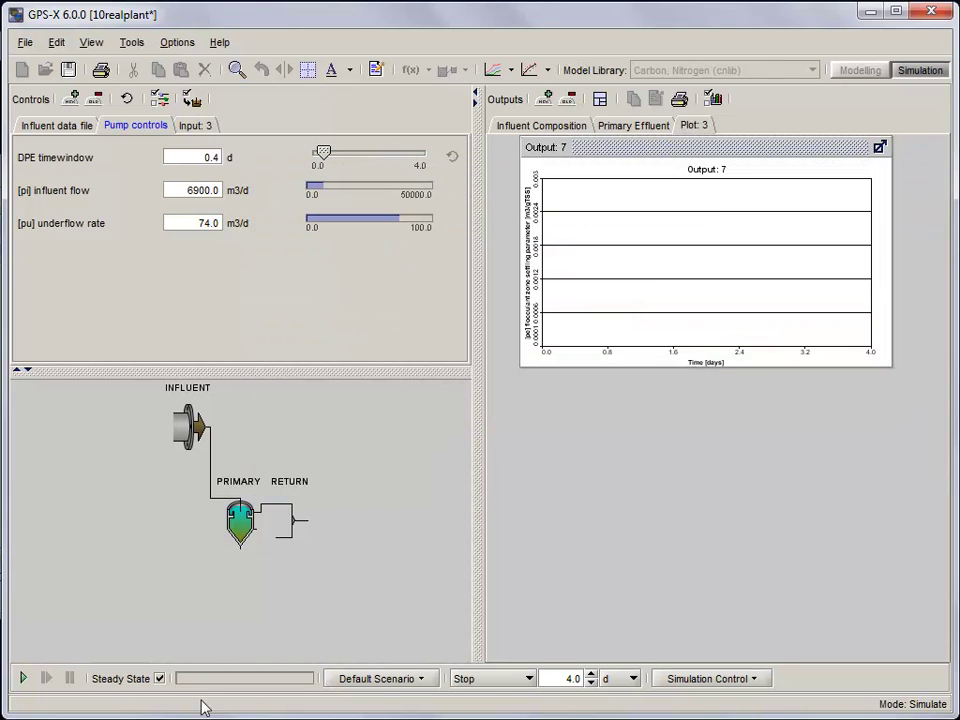
- Rename the graph to 'PE - Settling Parameter'
{"action": "right_click", "coordinate": [653, 266]}
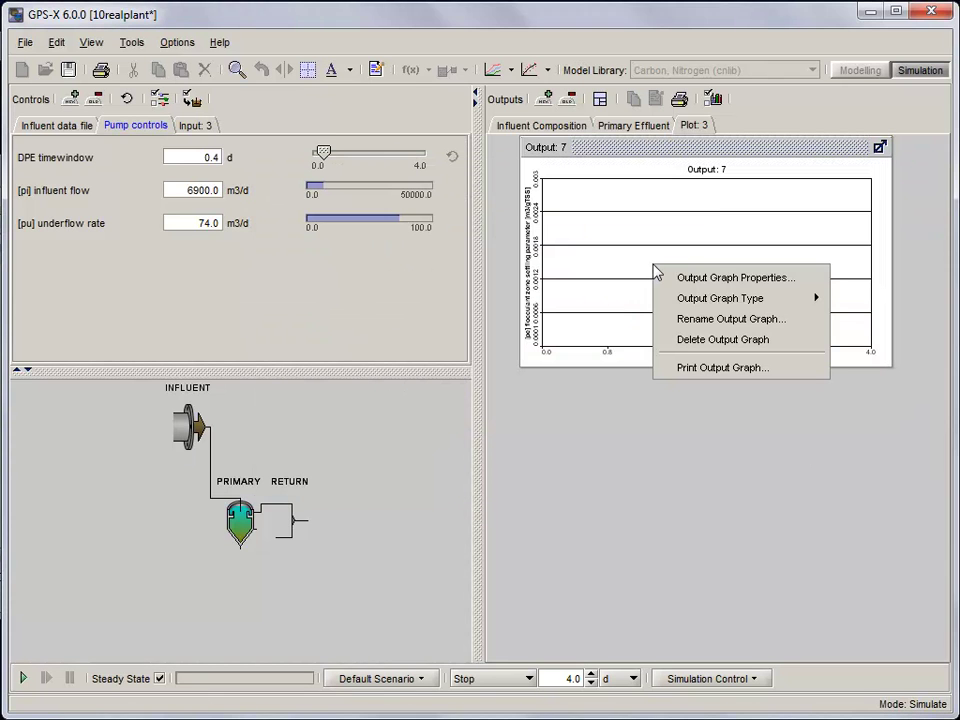
{"action": "left_click", "coordinate": [672, 322]}
{"action": "type", "text": "P"}
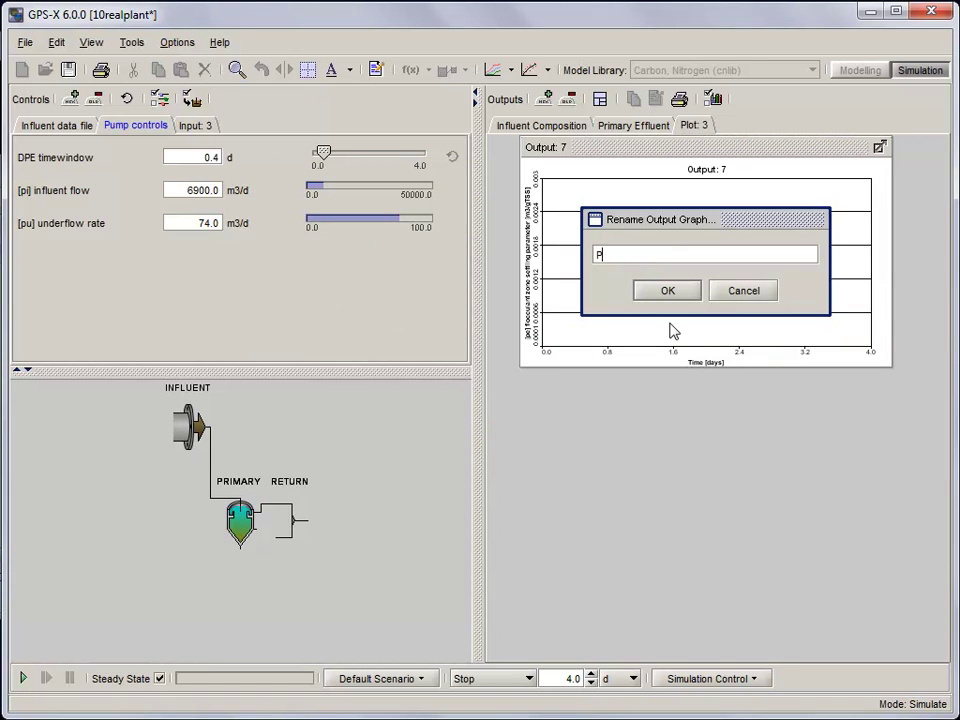
{"action": "type", "text": "E - Settling Parameter"}
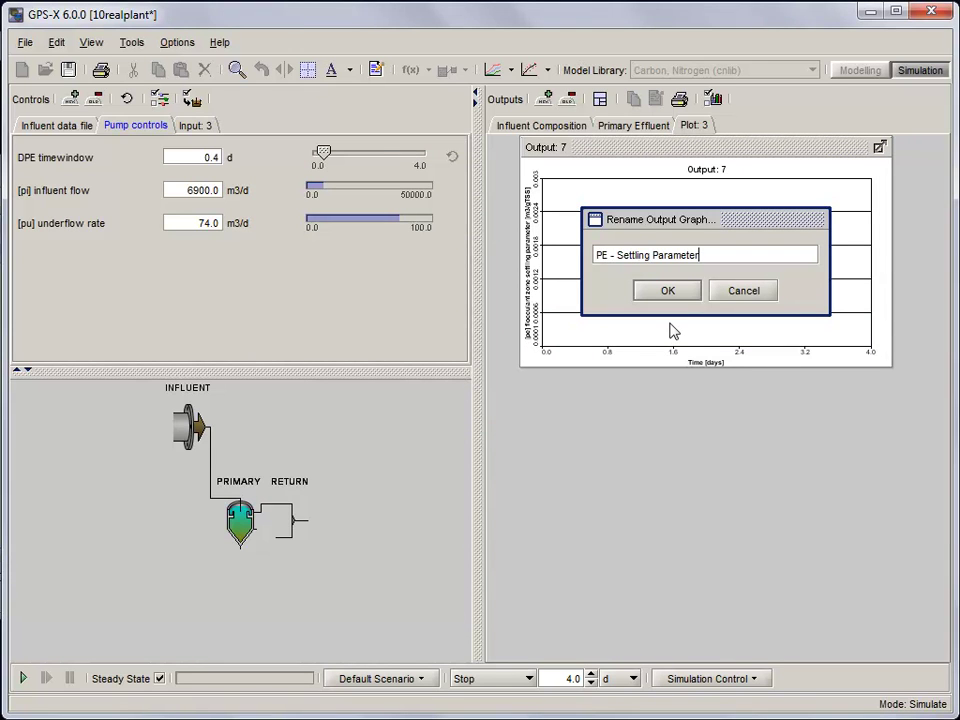
{"action": "key", "text": "Return"}
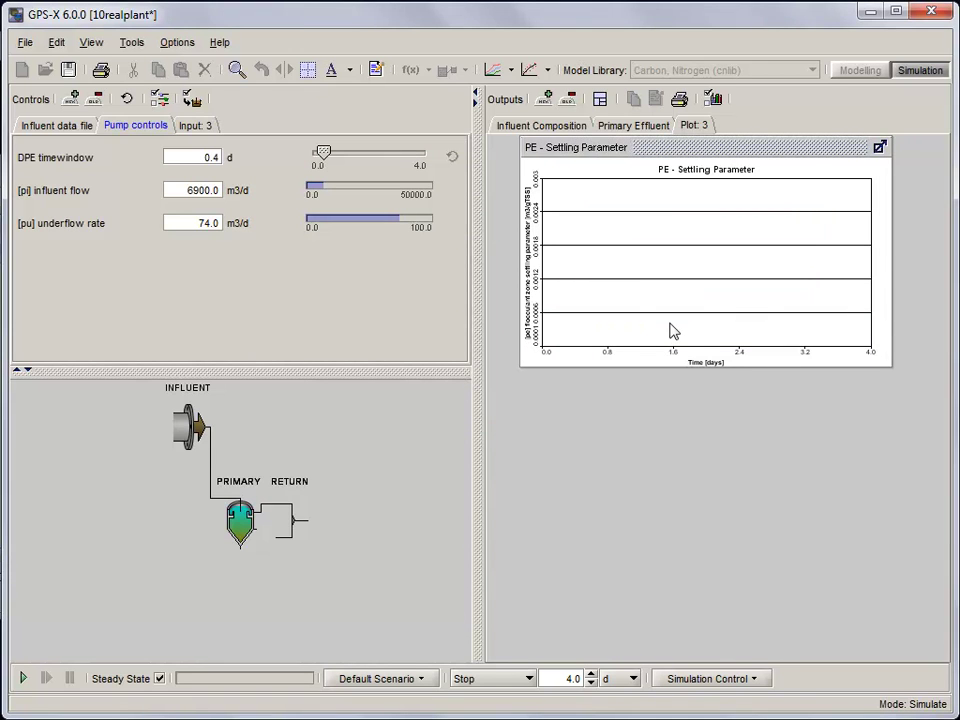
- Enlarge the settling parameter graph and switch to the calibration scenario
{"action": "left_click", "coordinate": [600, 100]}
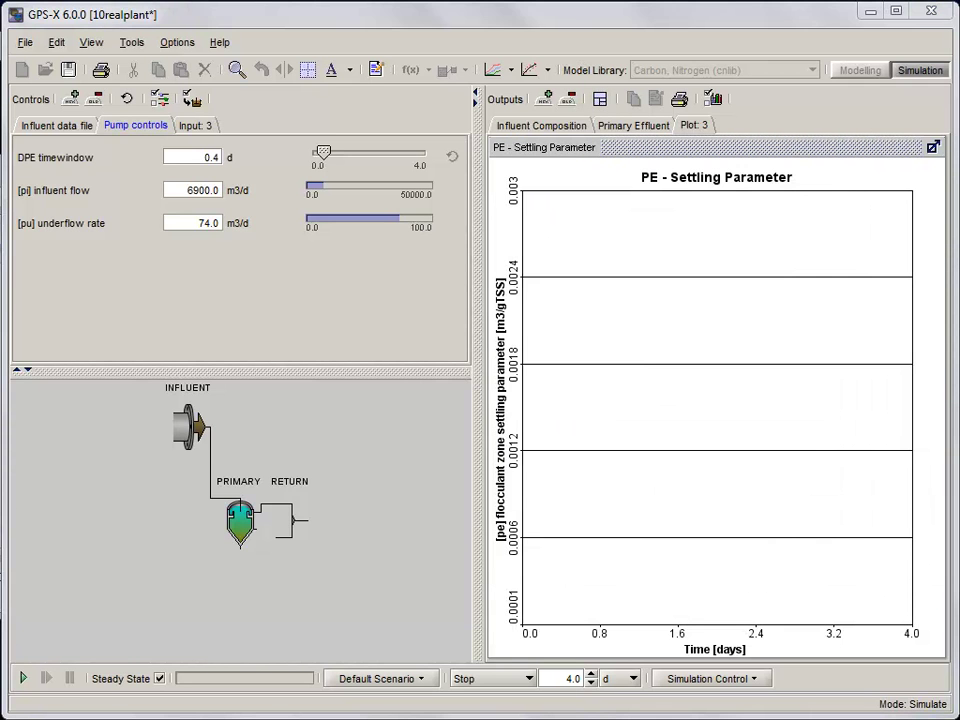
{"action": "left_click", "coordinate": [409, 680]}
{"action": "mouse_move", "coordinate": [473, 542]}
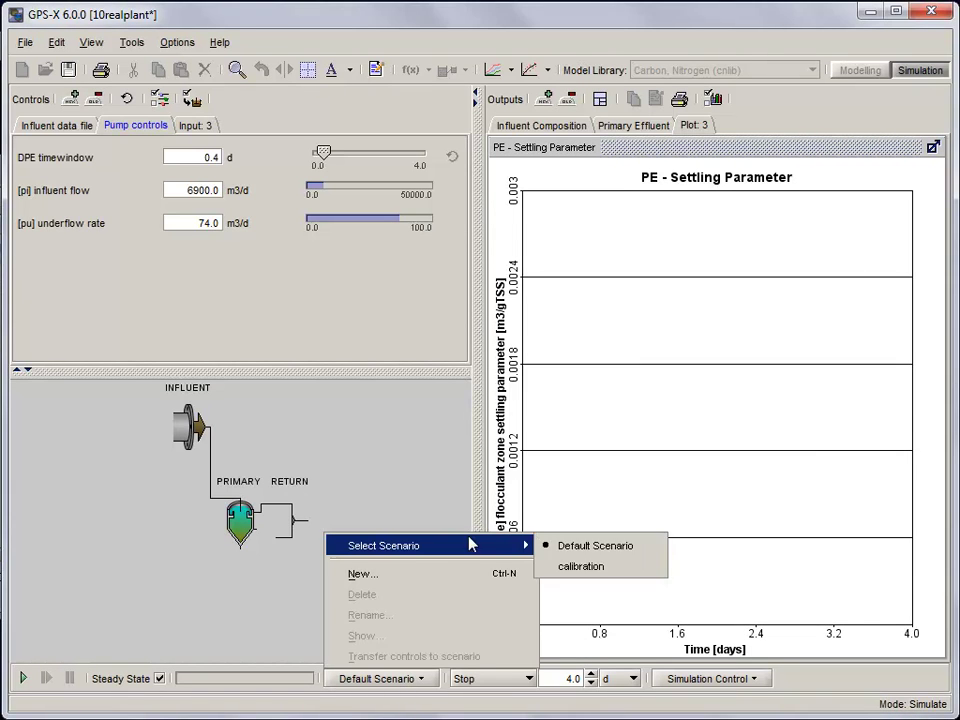
{"action": "left_click", "coordinate": [583, 567]}
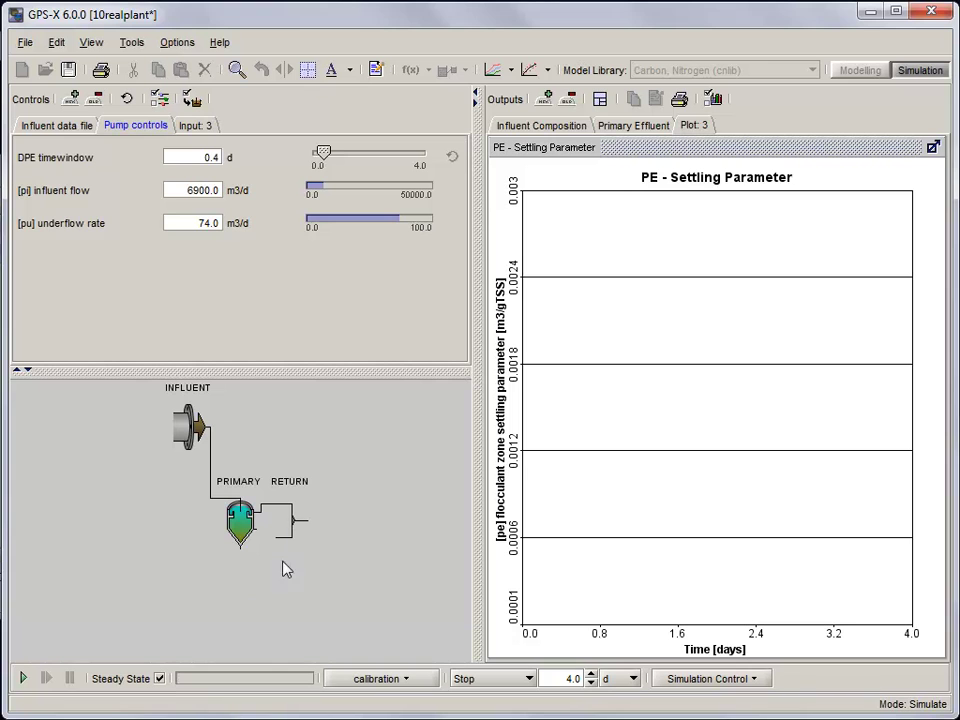
- Set the optimization type to DPE and turn on optimize mode
{"action": "left_click", "coordinate": [547, 70]}
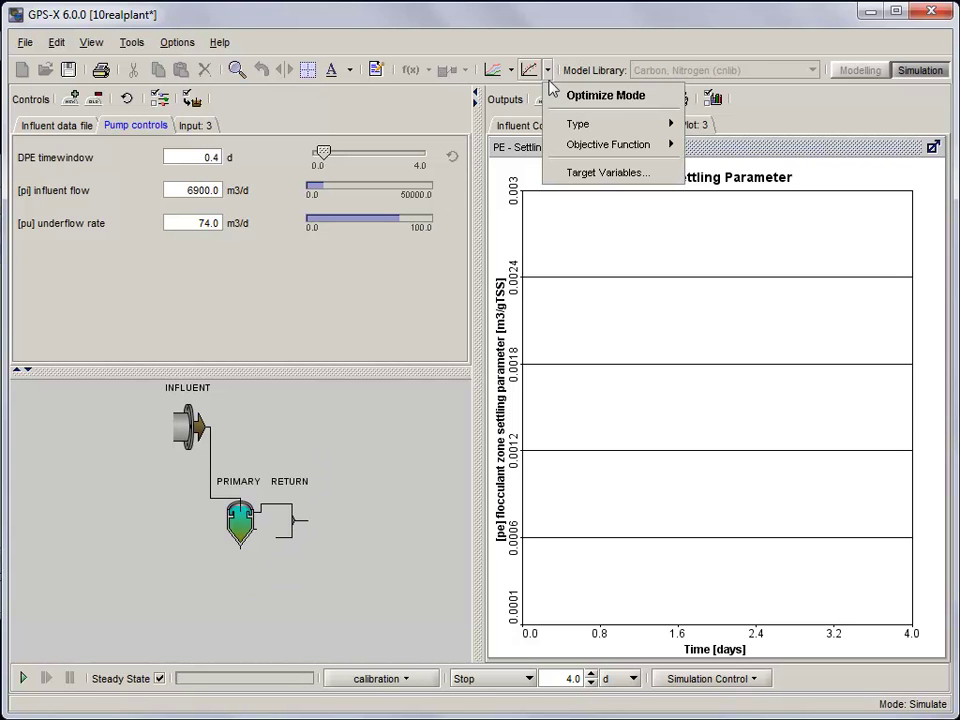
{"action": "mouse_move", "coordinate": [571, 127]}
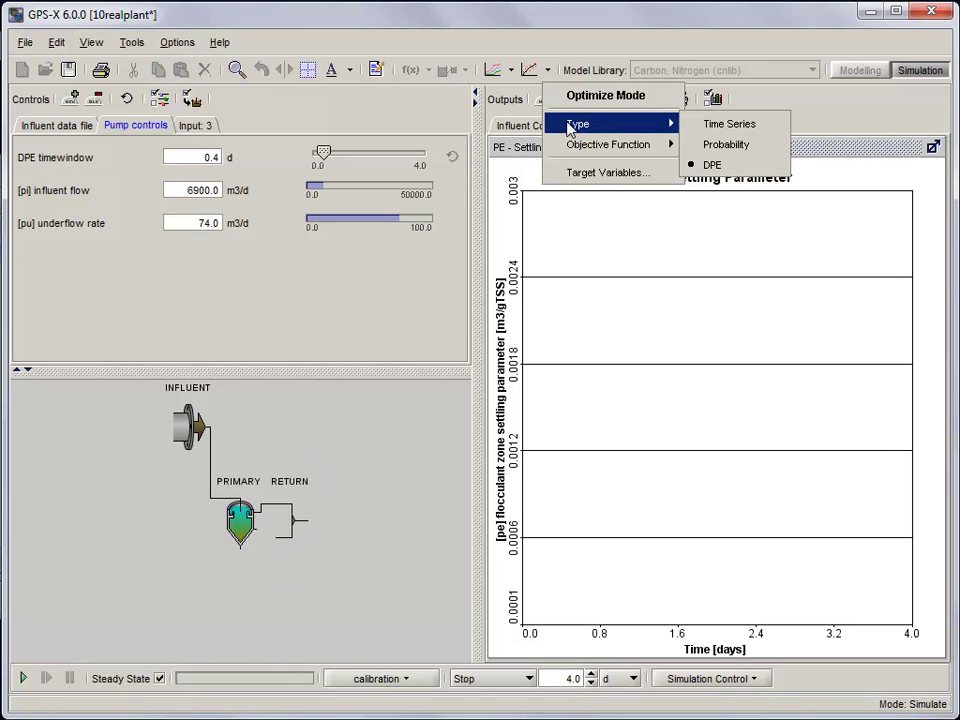
{"action": "left_click", "coordinate": [707, 168]}
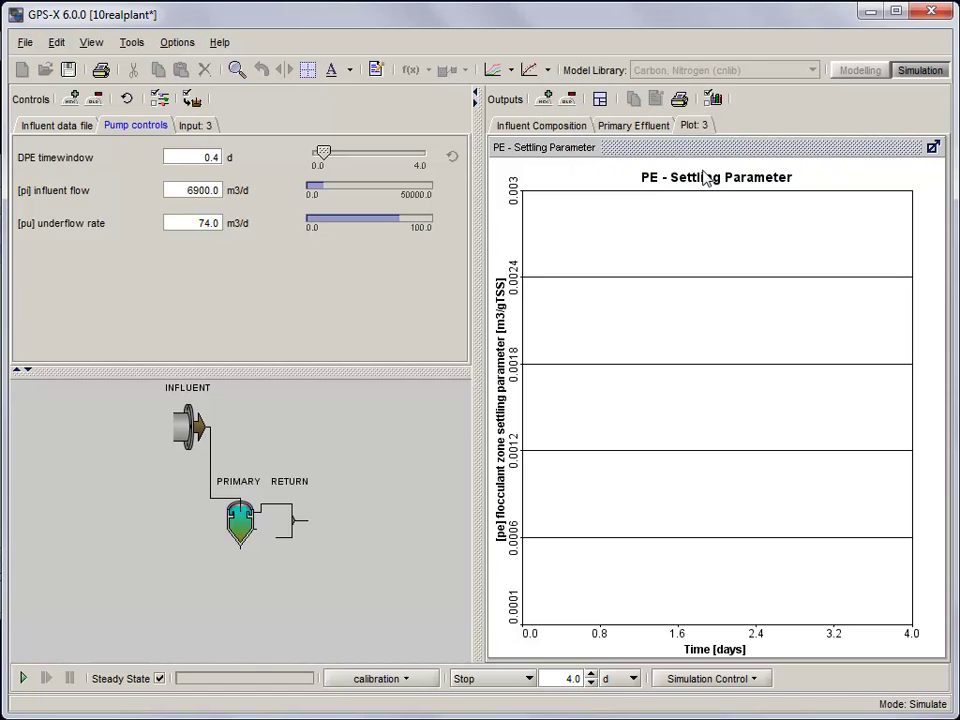
{"action": "left_click", "coordinate": [529, 70]}
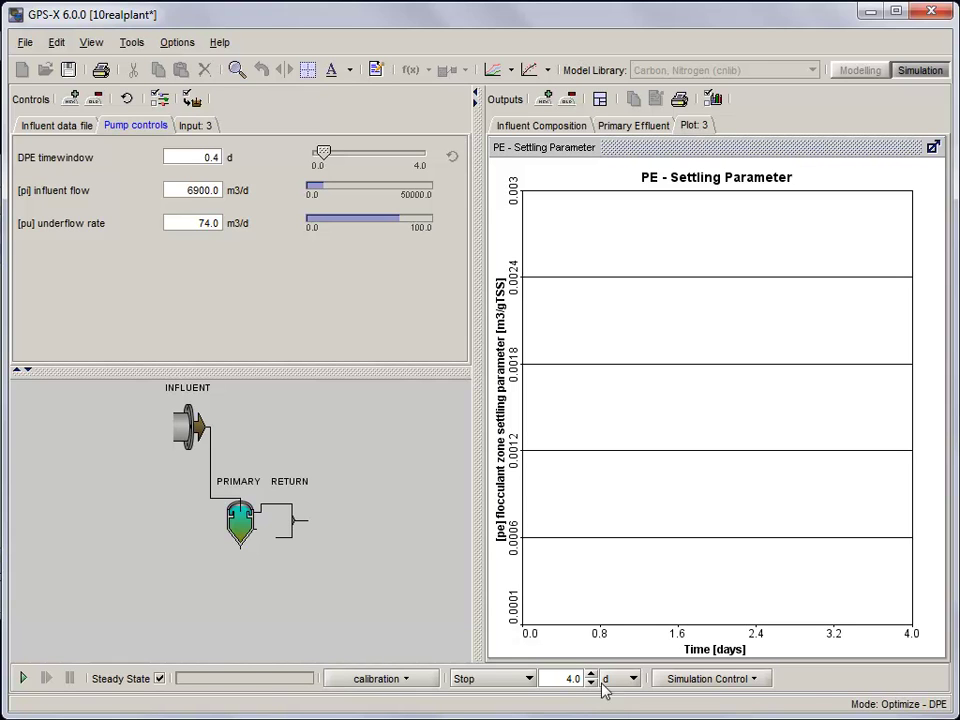
- Run the DPE optimization, check the Primary Effluent fits, then view the settling parameter graph
{"action": "left_click", "coordinate": [23, 679]}
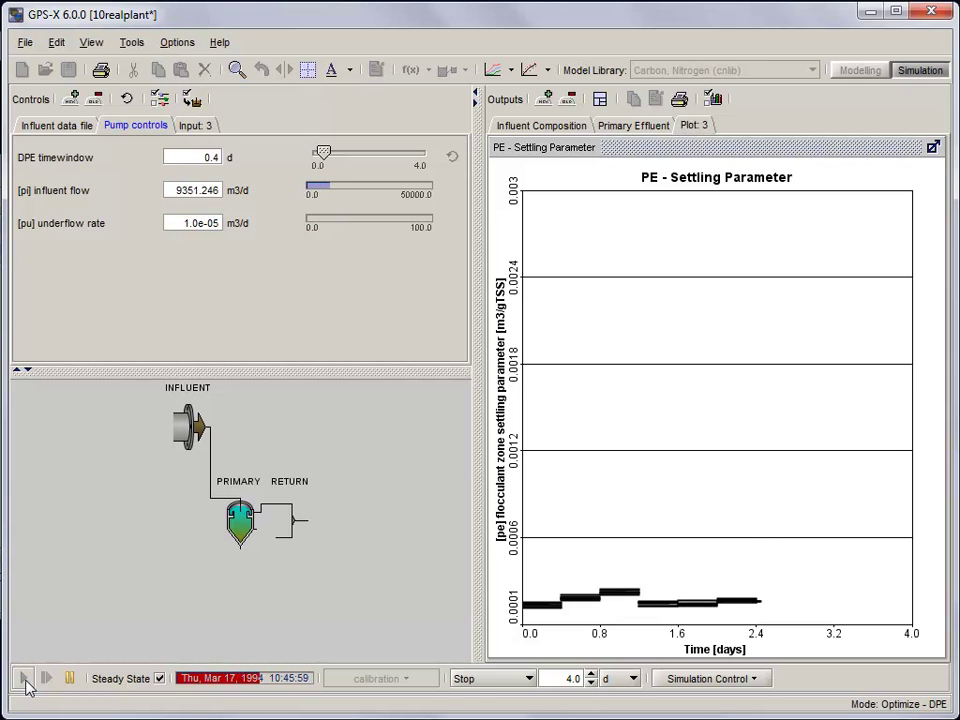
{"action": "left_click", "coordinate": [631, 128]}
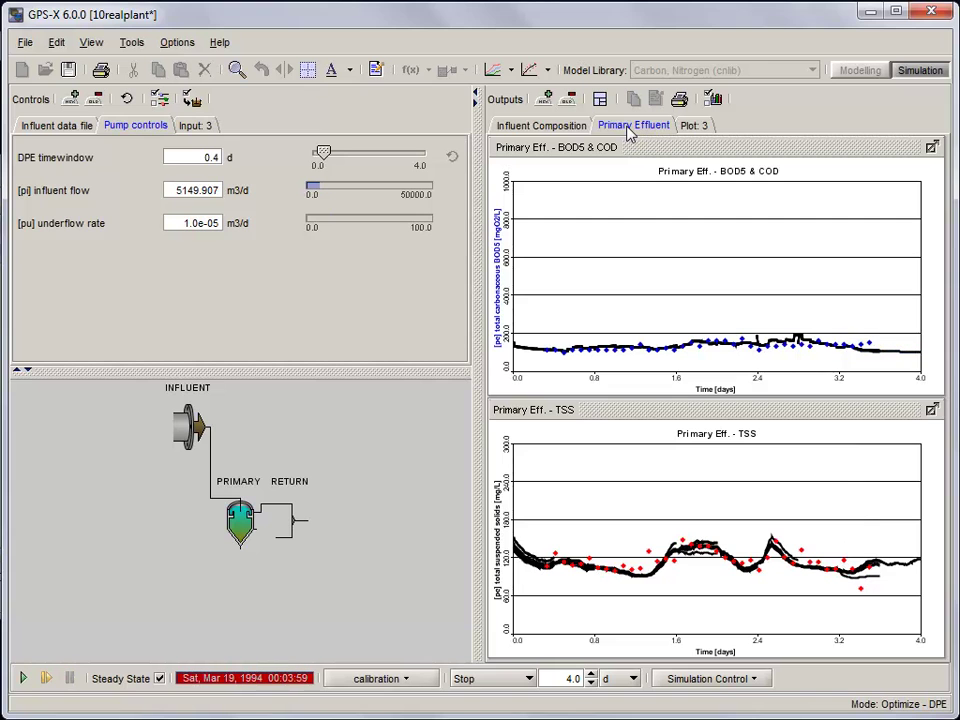
{"action": "left_click", "coordinate": [696, 127]}
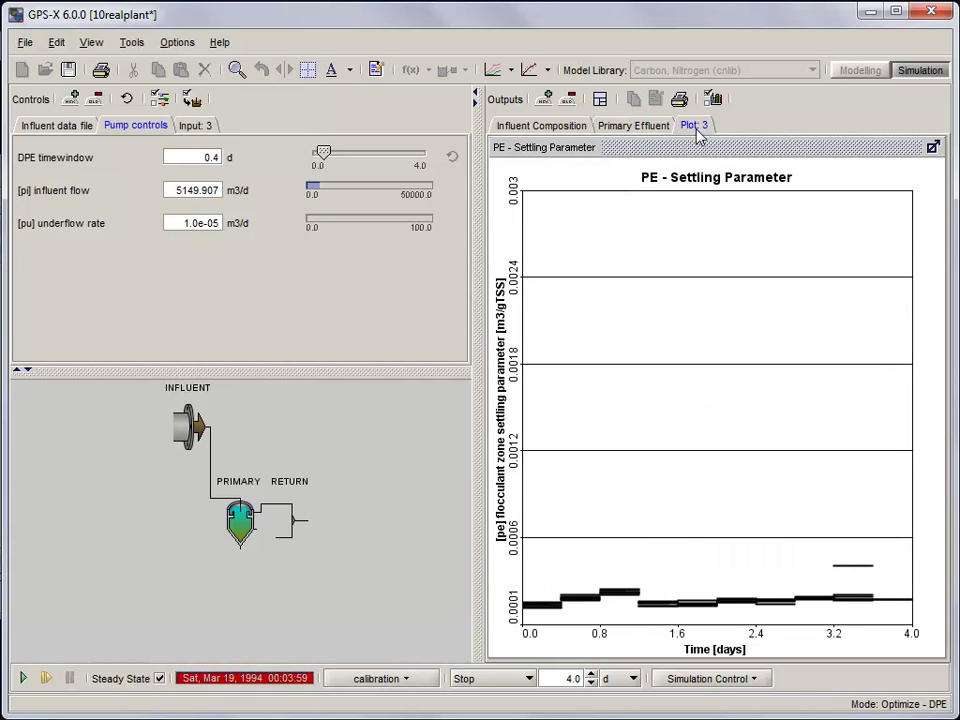